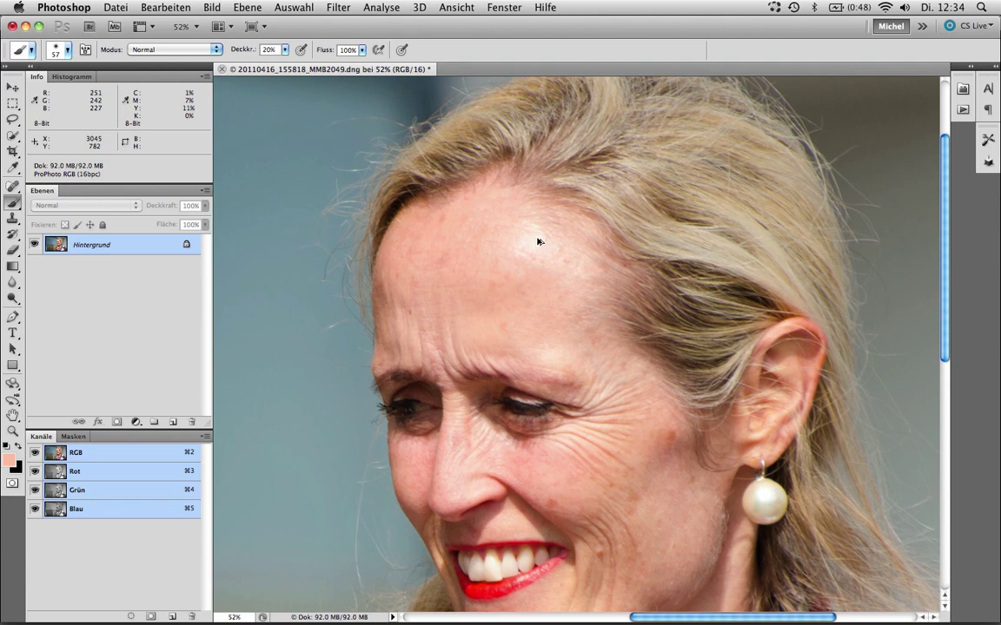
# - Add an empty layer in Abdunkeln mode and set the Healing Brush to sample All Layers
pyautogui.hotkey('ctrl', 'shift', 'alt', 'n')
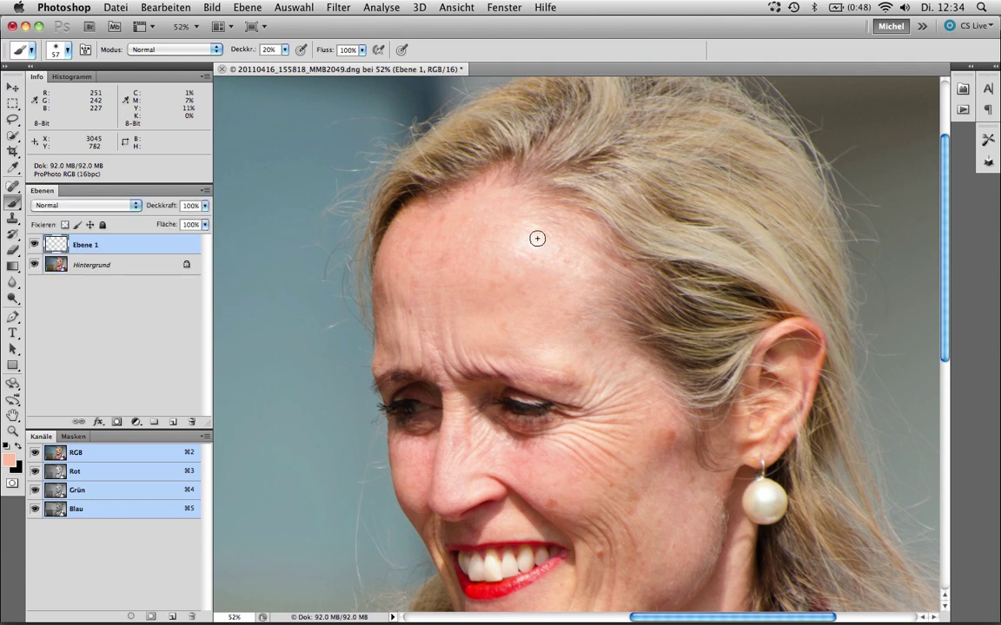
pyautogui.click(13, 186)
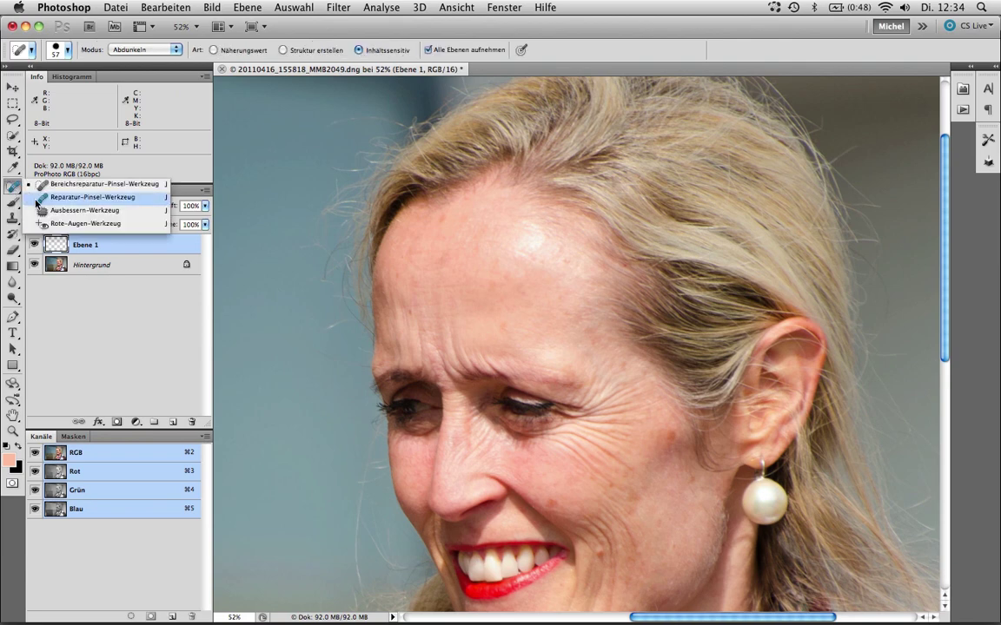
pyautogui.click(37, 201)
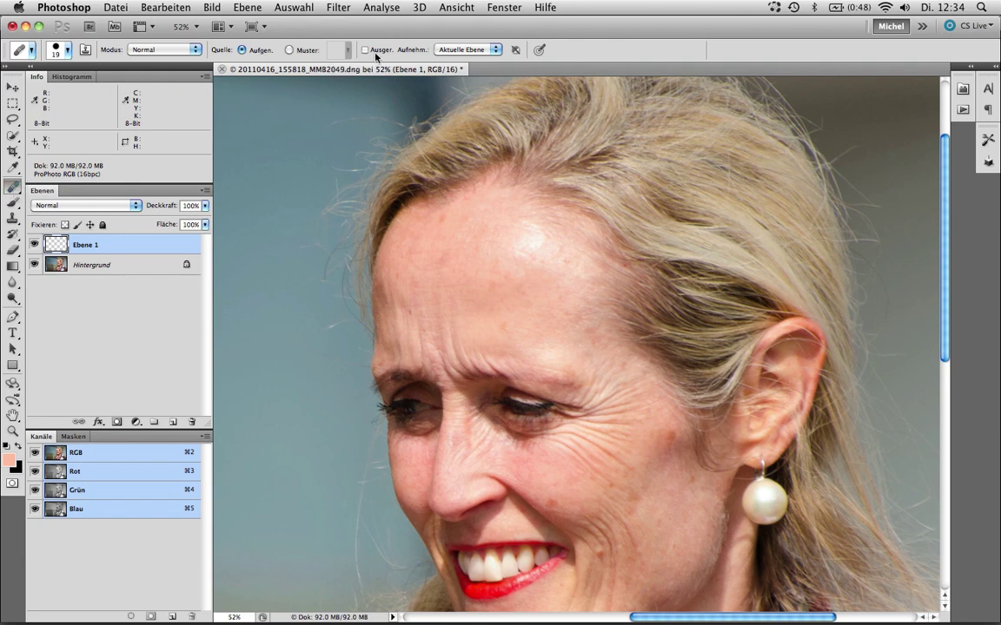
pyautogui.click(467, 50)
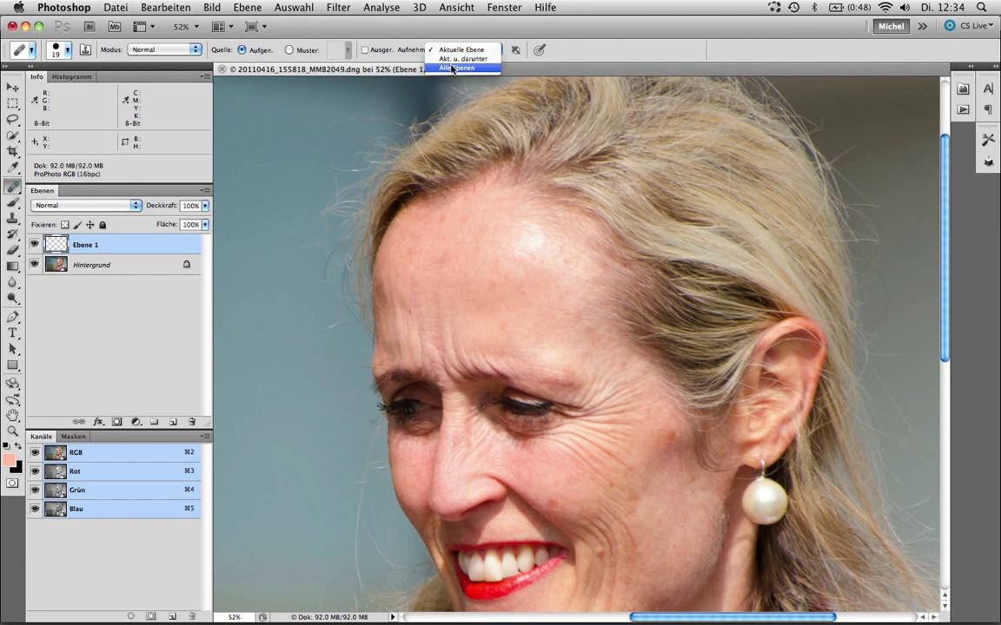
pyautogui.click(452, 71)
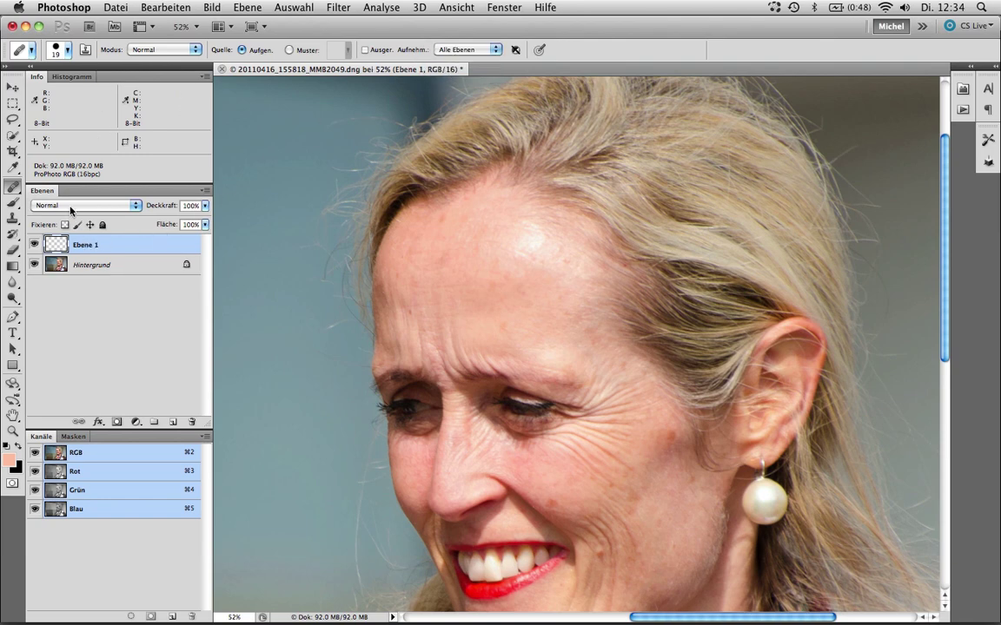
pyautogui.click(69, 206)
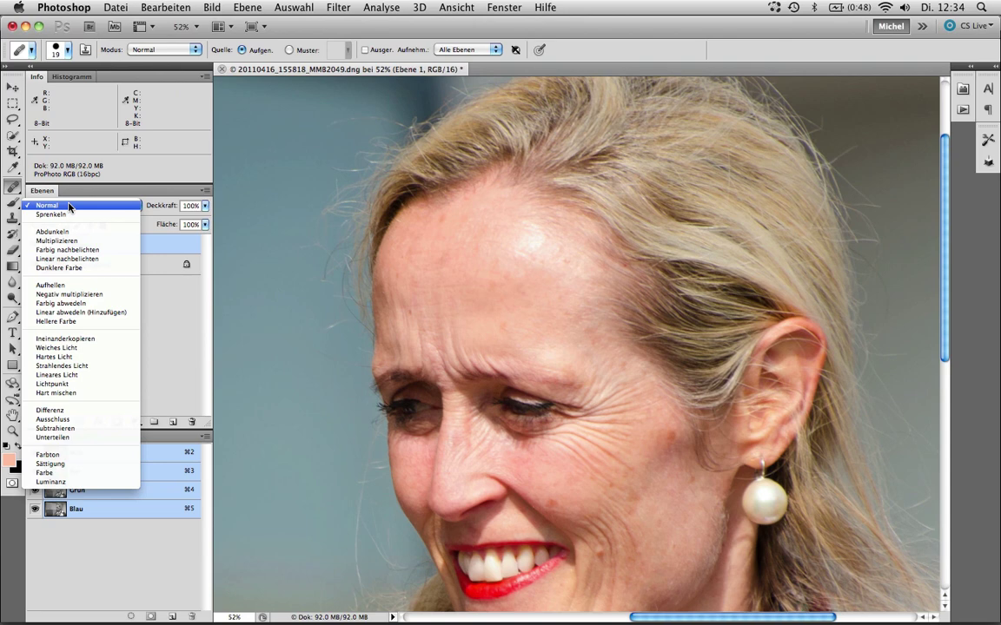
pyautogui.click(61, 232)
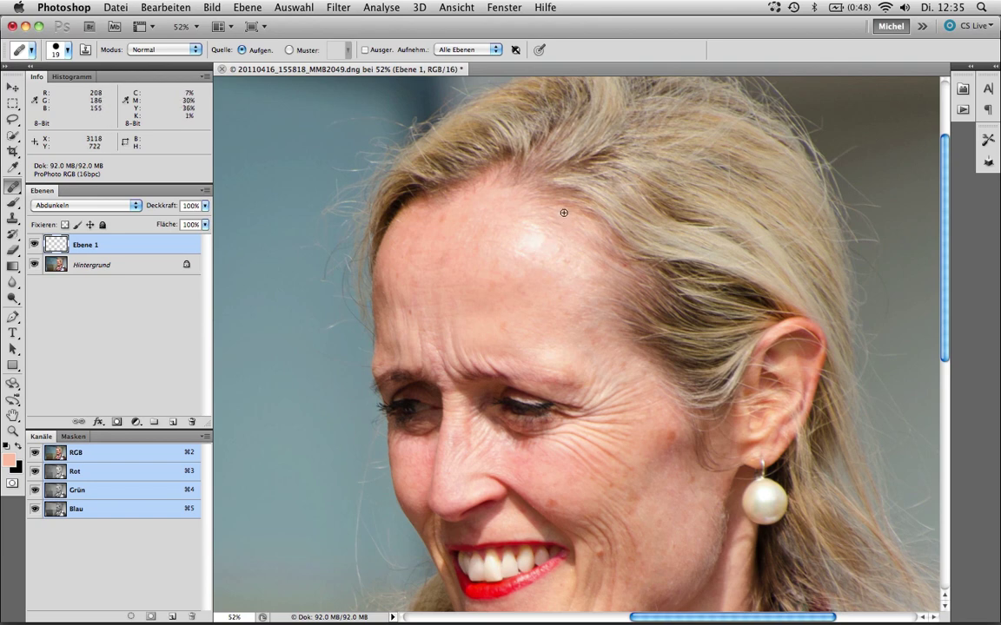
# - Resize the healing brush to about 77 px and zoom in on the forehead
pyautogui.click(498, 230)
pyautogui.moveTo(501, 232); pyautogui.dragTo(503, 232)
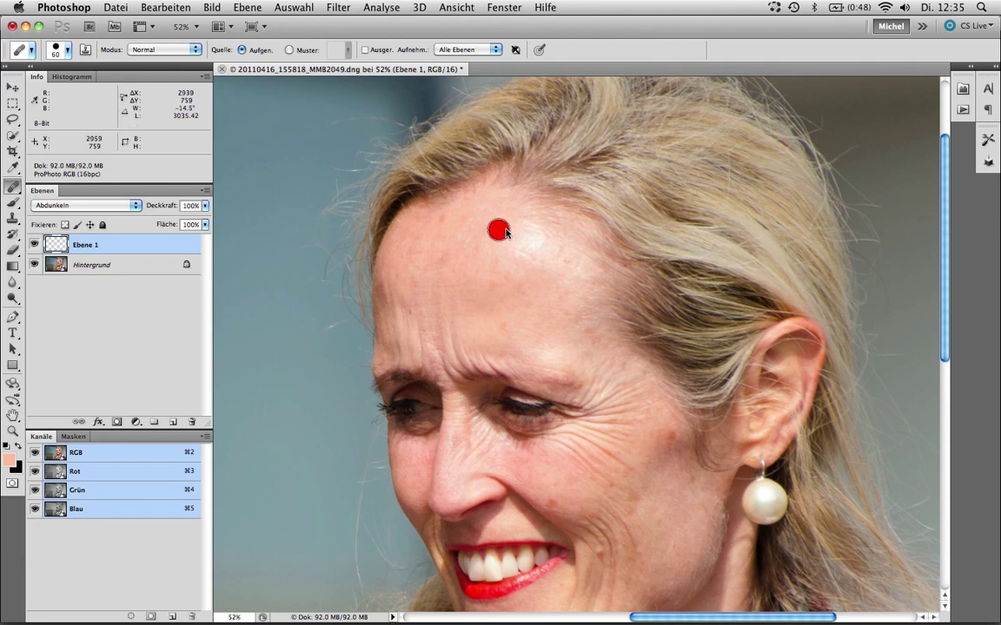
pyautogui.moveTo(503, 232)
pyautogui.mouseDown()
pyautogui.moveTo(493, 234)
pyautogui.moveTo(515, 243)
pyautogui.moveTo(498, 242)
pyautogui.mouseUp()
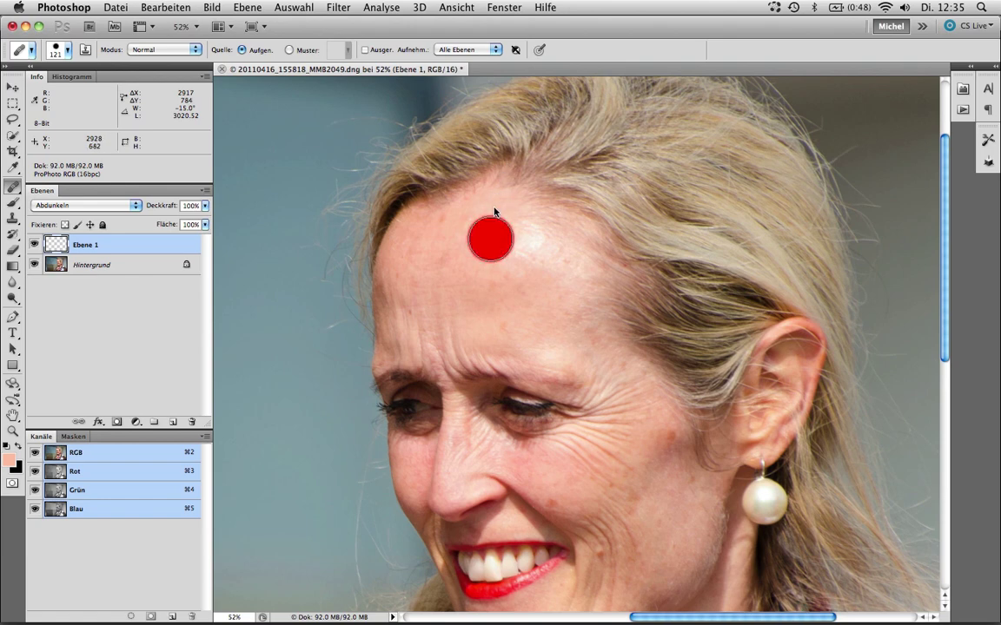
pyautogui.moveTo(488, 219); pyautogui.dragTo(469, 219)
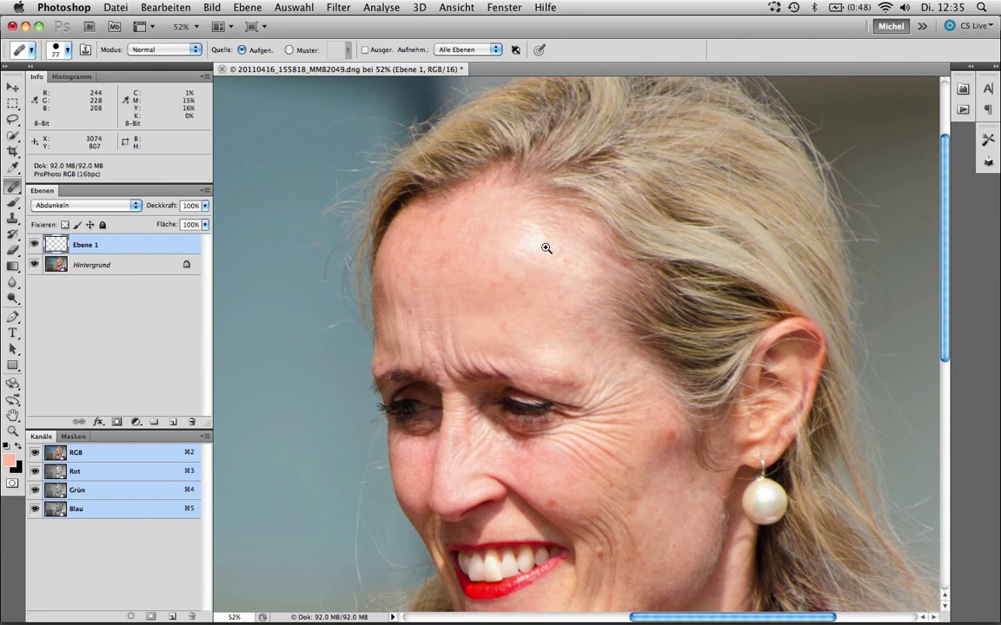
pyautogui.moveTo(559, 250); pyautogui.dragTo(592, 252)
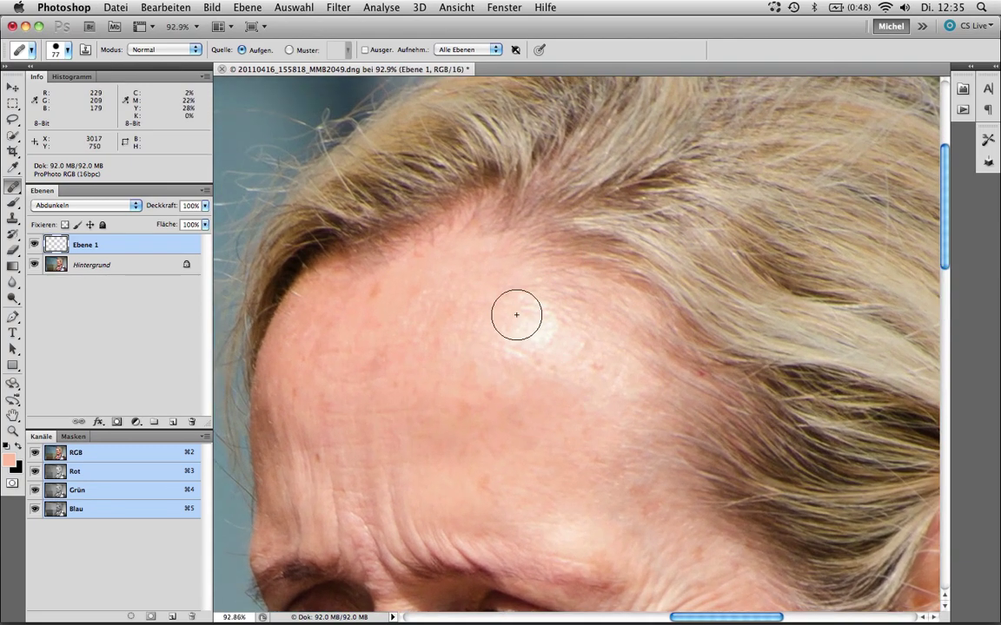
pyautogui.scroll(-3, 516, 314)
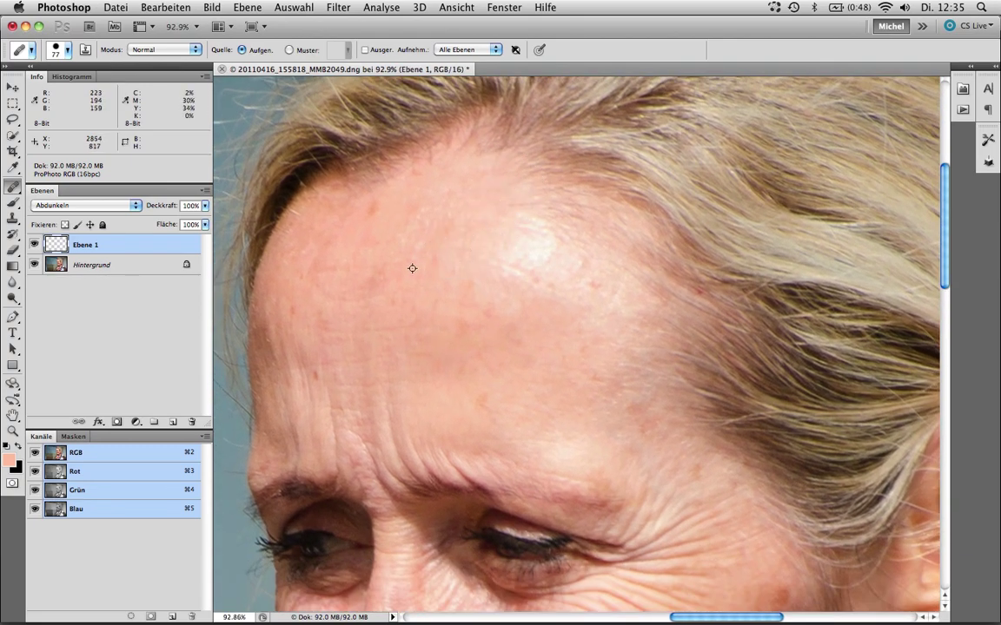
# - Heal the forehead near the hairline and above the brow from clean skin, undoing one stroke
pyautogui.keyDown('alt'); pyautogui.click(362, 247); pyautogui.keyUp('alt')
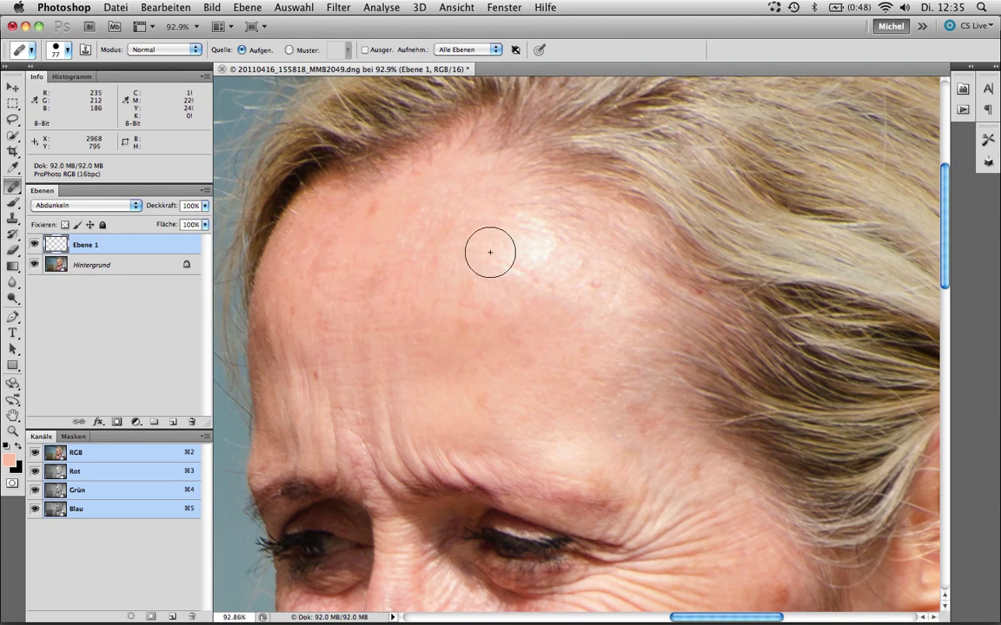
pyautogui.moveTo(532, 233)
pyautogui.mouseDown()
pyautogui.moveTo(511, 259)
pyautogui.moveTo(536, 263)
pyautogui.moveTo(551, 247)
pyautogui.moveTo(543, 232)
pyautogui.moveTo(562, 268)
pyautogui.moveTo(493, 270)
pyautogui.moveTo(494, 231)
pyautogui.moveTo(508, 229)
pyautogui.mouseUp()
pyautogui.hotkey('ctrl', 'z')
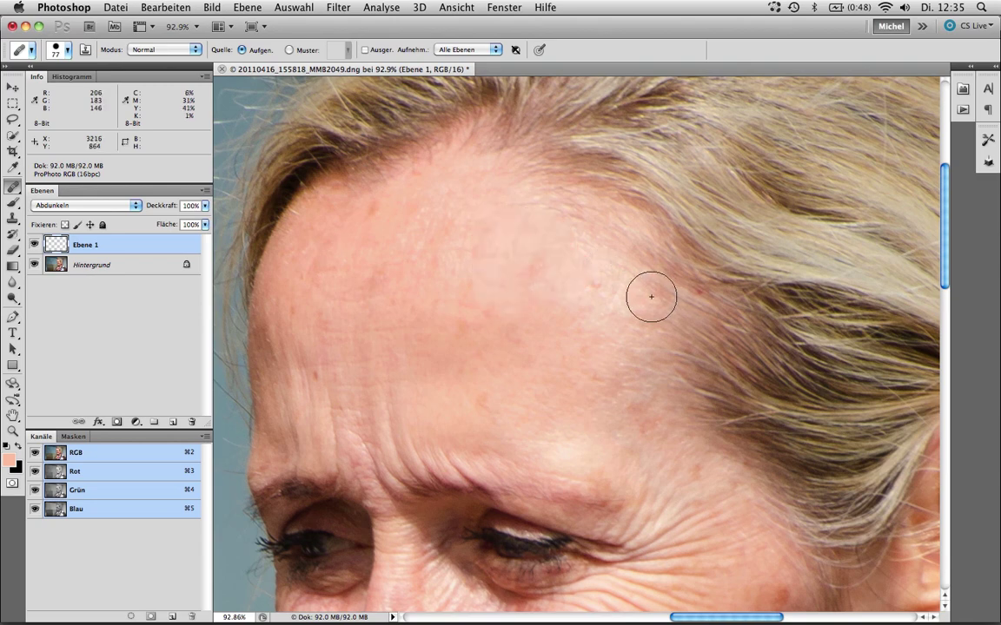
pyautogui.keyDown('alt'); pyautogui.click(587, 349); pyautogui.keyUp('alt')
pyautogui.moveTo(598, 290); pyautogui.dragTo(598, 293)
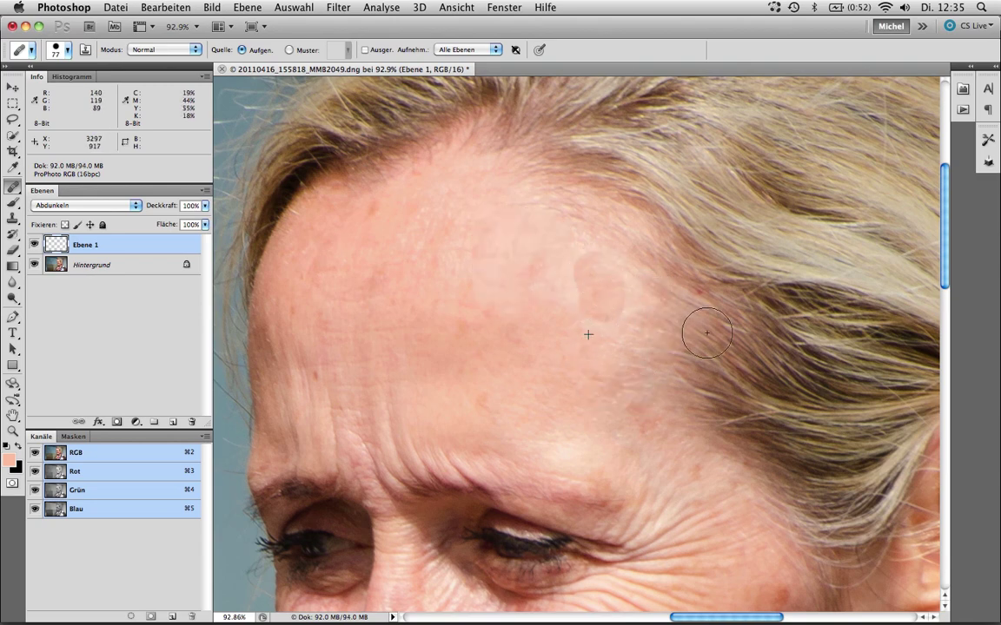
pyautogui.scroll(-5, 648, 346)
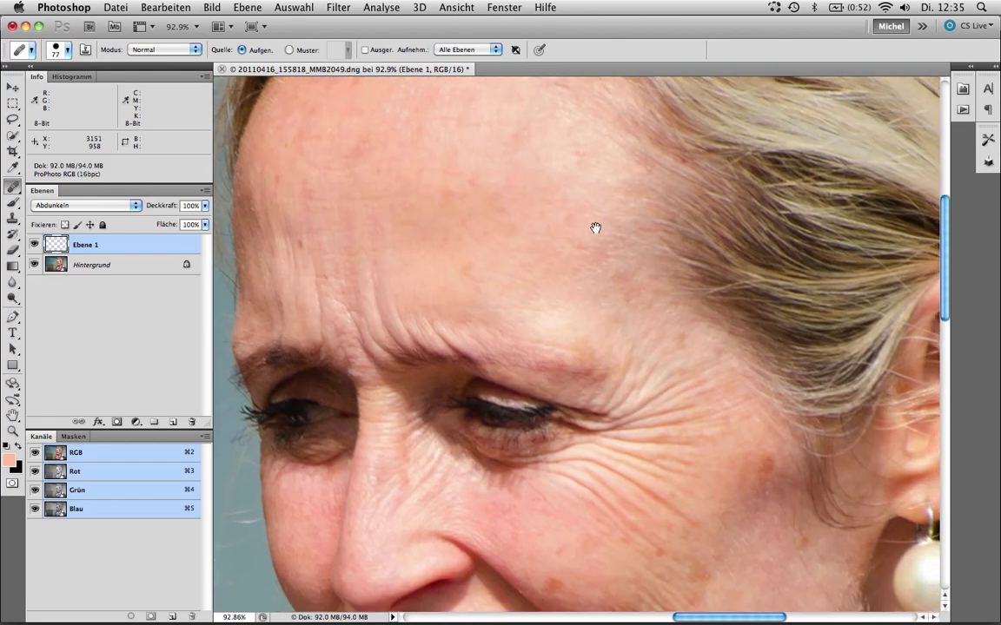
pyautogui.keyDown('alt'); pyautogui.click(559, 259); pyautogui.keyUp('alt')
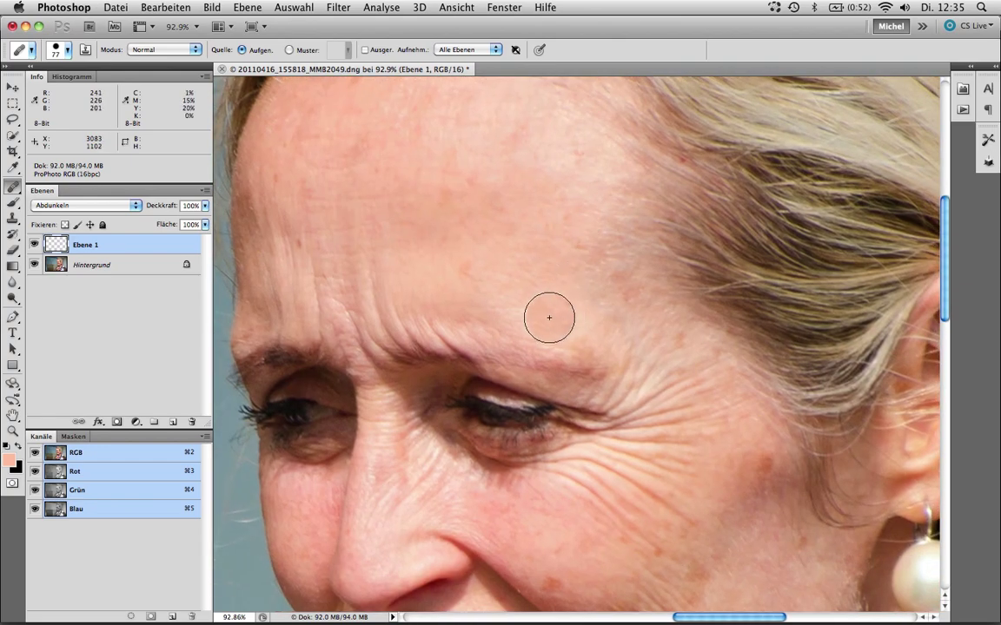
pyautogui.moveTo(529, 305)
pyautogui.mouseDown()
pyautogui.moveTo(576, 313)
pyautogui.moveTo(522, 297)
pyautogui.mouseUp()
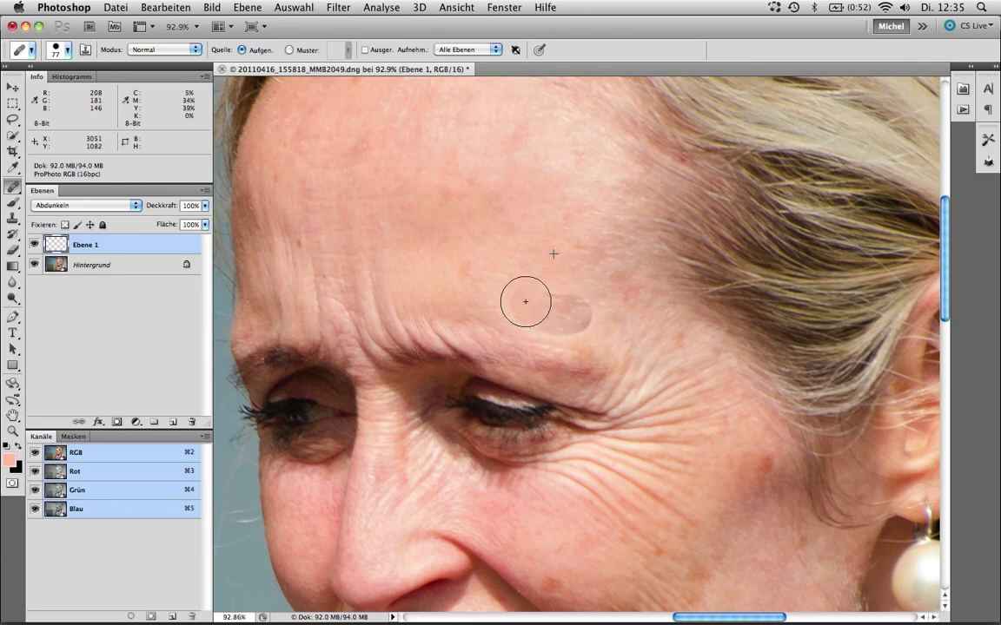
pyautogui.moveTo(644, 333)
pyautogui.mouseDown()
pyautogui.moveTo(695, 325)
pyautogui.moveTo(579, 240)
pyautogui.mouseUp()
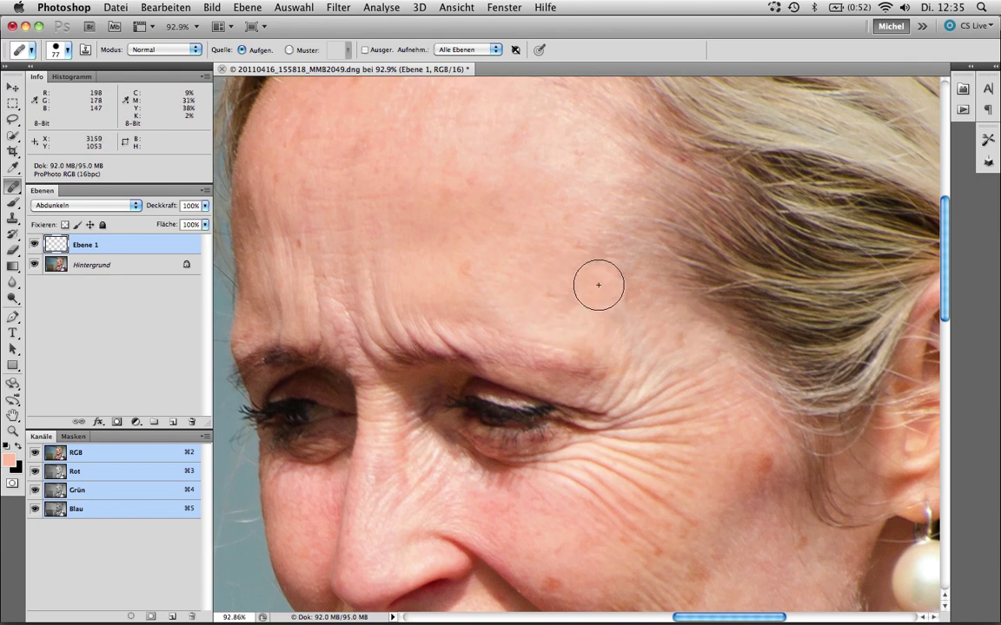
# - Heal the skin on the chin and beside the chin crease, then zoom out
pyautogui.moveTo(599, 345); pyautogui.dragTo(580, 168)
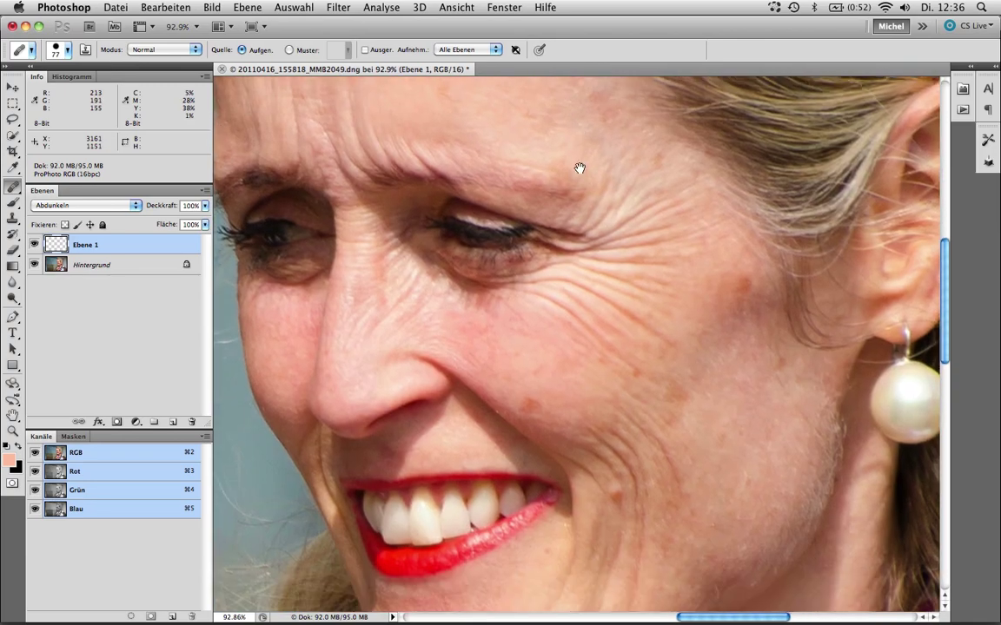
pyautogui.moveTo(529, 325)
pyautogui.mouseDown()
pyautogui.moveTo(558, 277)
pyautogui.moveTo(580, 192)
pyautogui.mouseUp()
pyautogui.keyDown('alt'); pyautogui.click(514, 373); pyautogui.keyUp('alt')
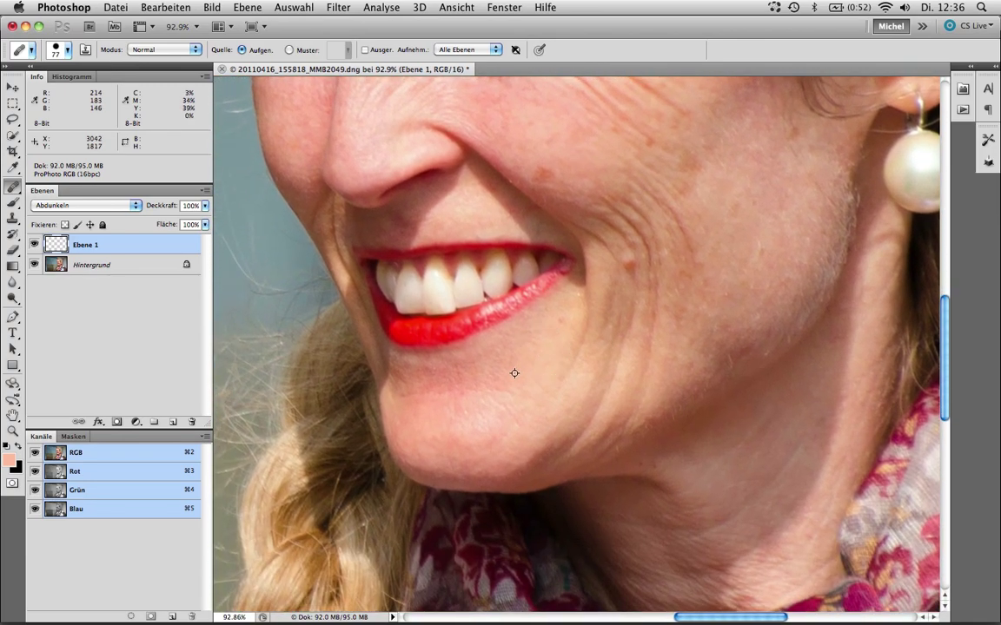
pyautogui.moveTo(486, 411); pyautogui.dragTo(492, 415)
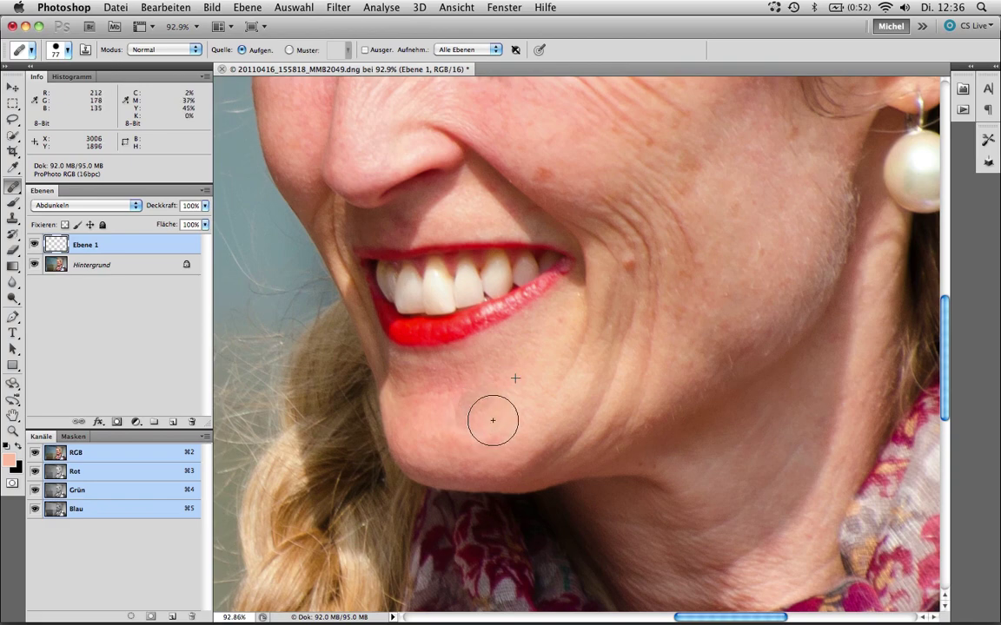
pyautogui.click(653, 388)
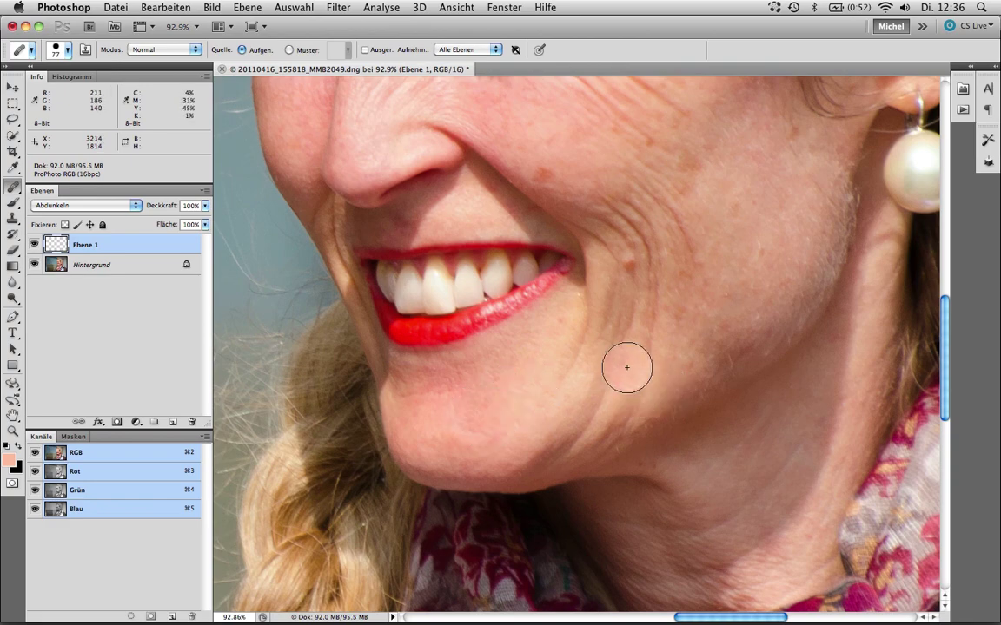
pyautogui.hotkey('ctrl', '-')
pyautogui.hotkey('ctrl', '-')
pyautogui.hotkey('ctrl', '-')
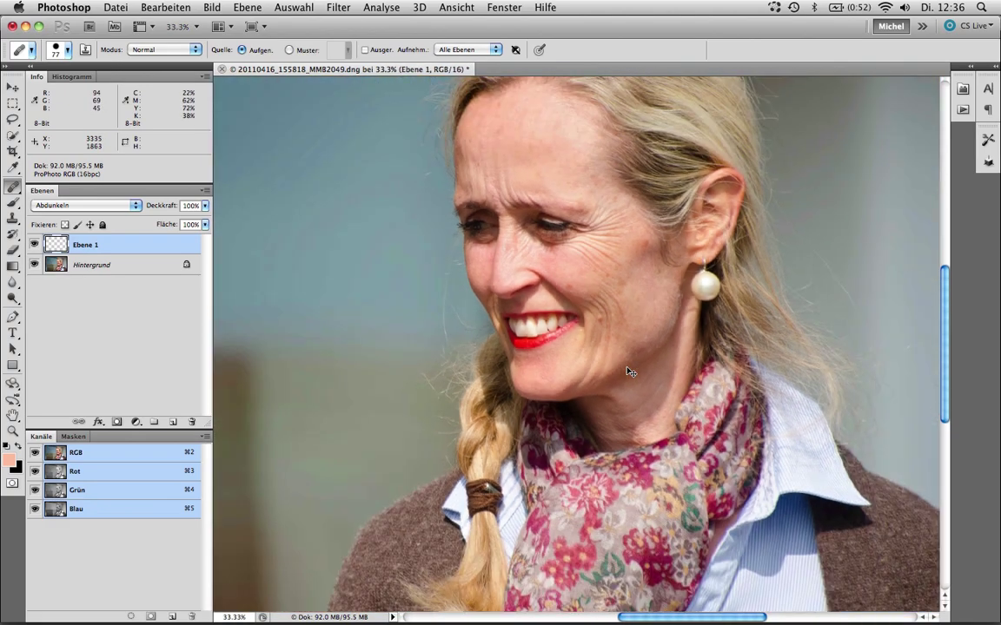
# - Compare the healed layer in Normal versus Abdunkeln, leaving it on Abdunkeln
pyautogui.moveTo(524, 279); pyautogui.dragTo(503, 312)
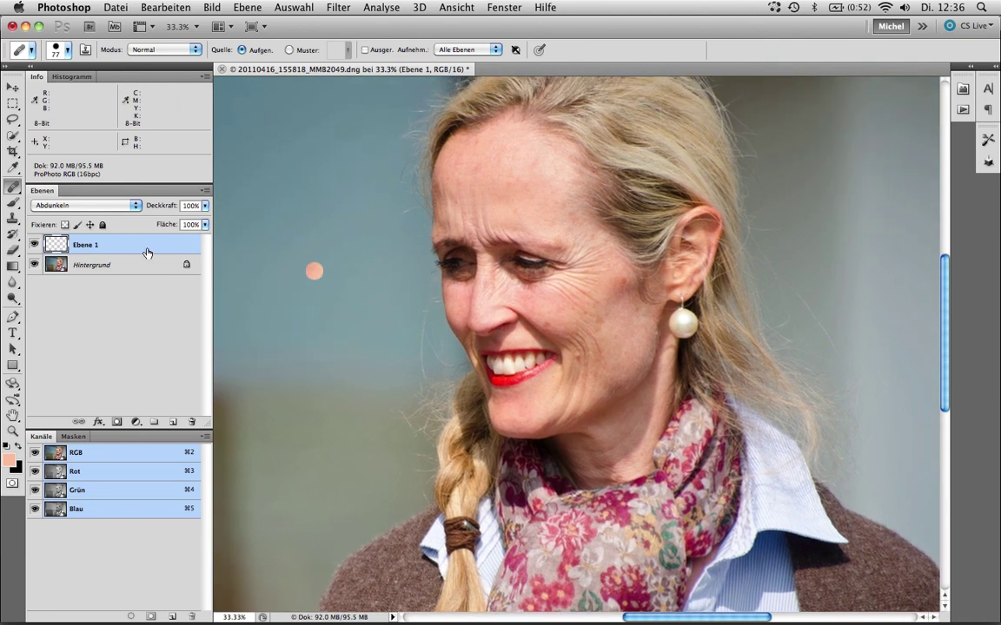
pyautogui.click(102, 205)
pyautogui.click(101, 178)
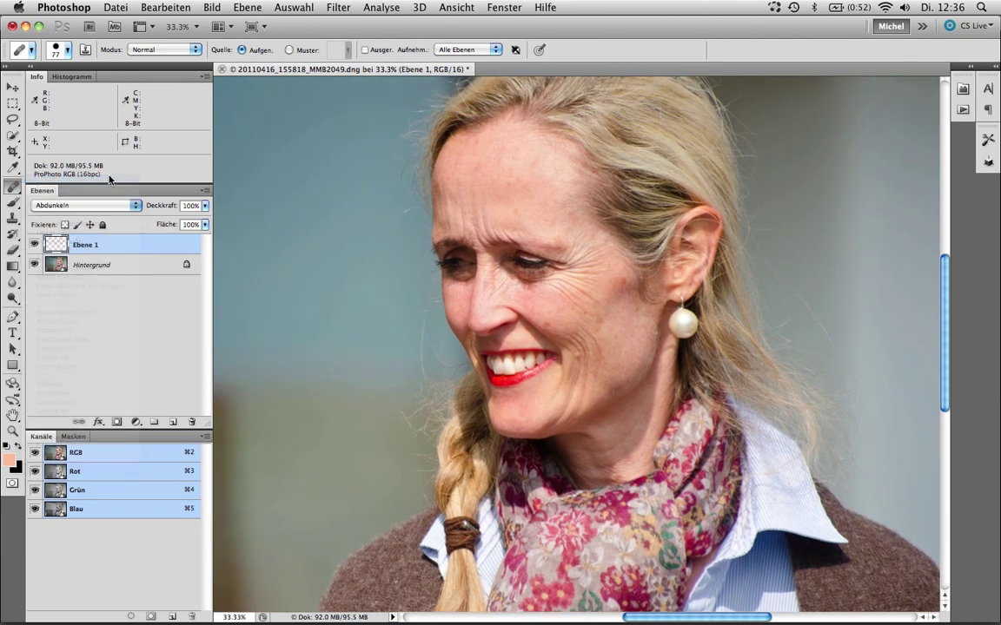
pyautogui.click(82, 205)
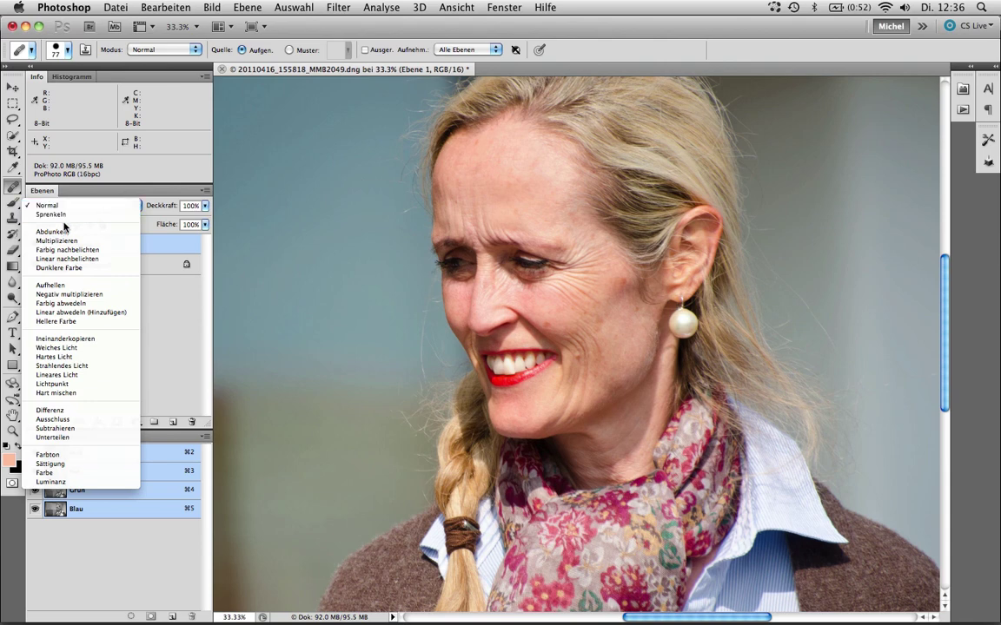
pyautogui.click(61, 229)
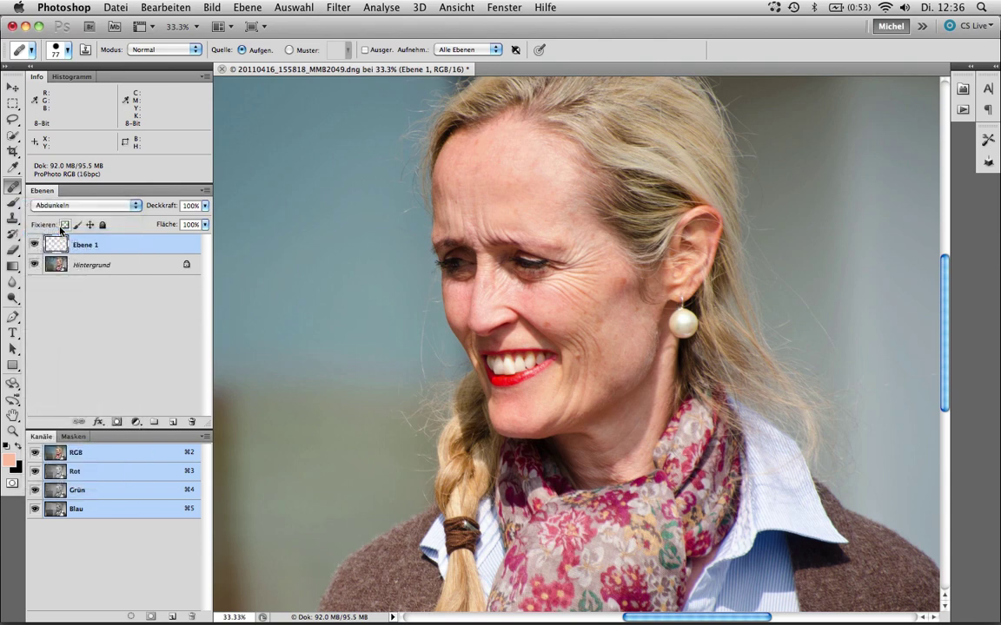
# - Merge the healed layer into the background and switch to the Patch tool
pyautogui.press('super+e')
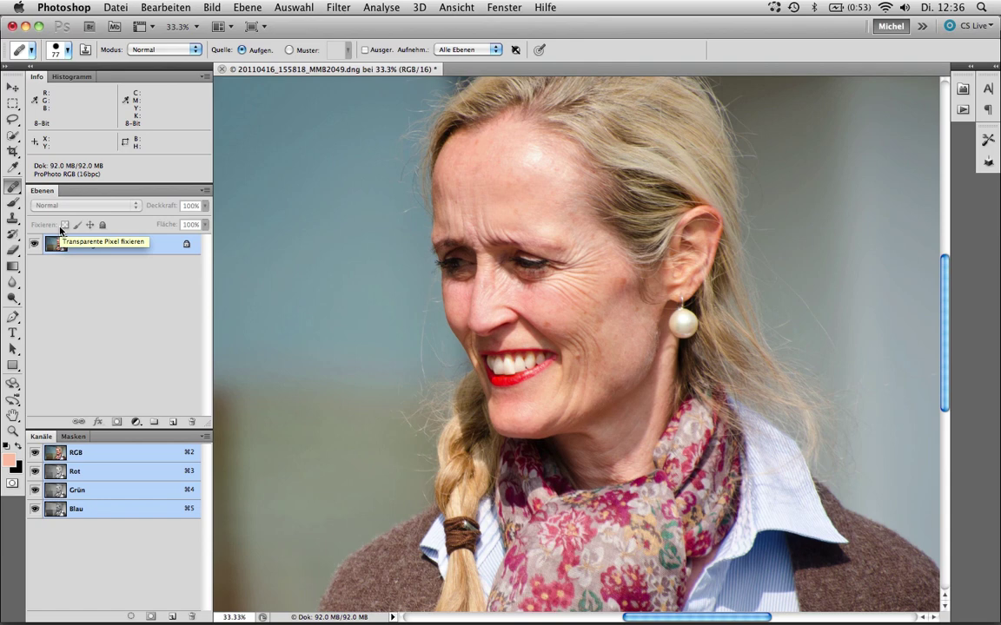
pyautogui.click(16, 191)
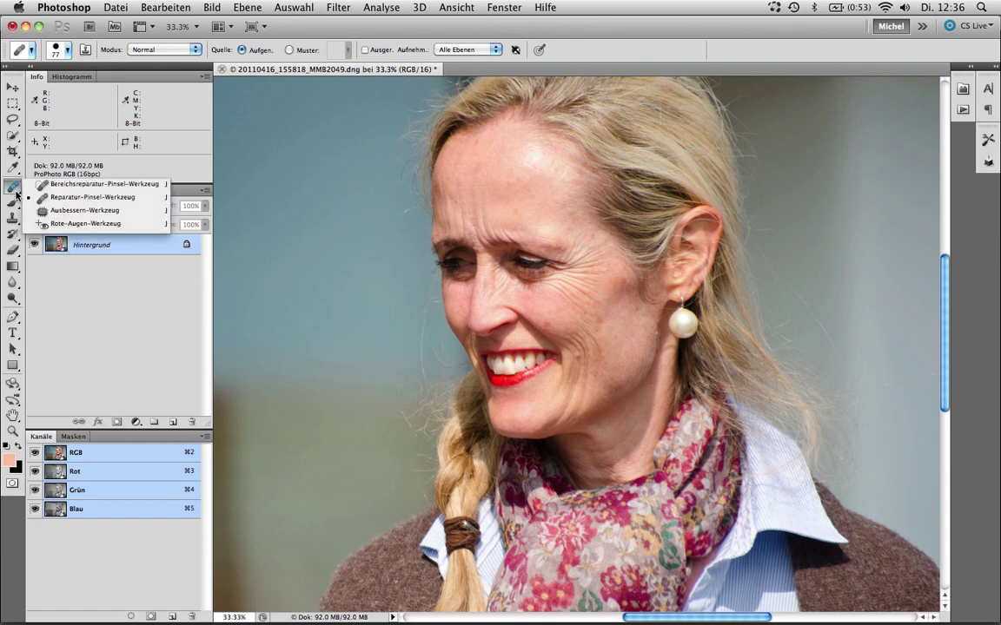
pyautogui.click(42, 210)
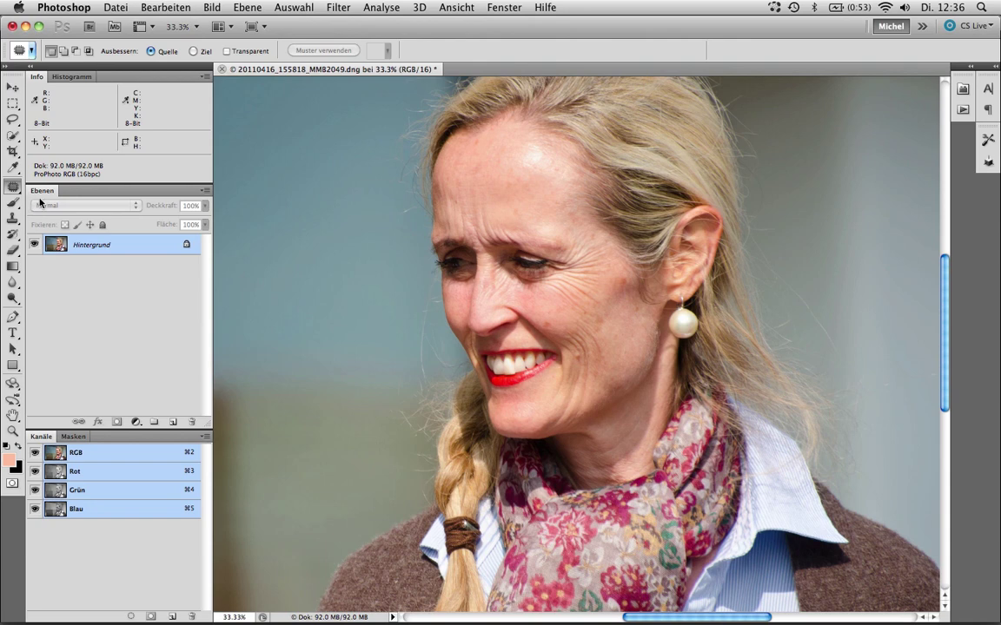
# - Duplicate the background layer and patch the first forehead area with sampled skin
pyautogui.press('super+j')
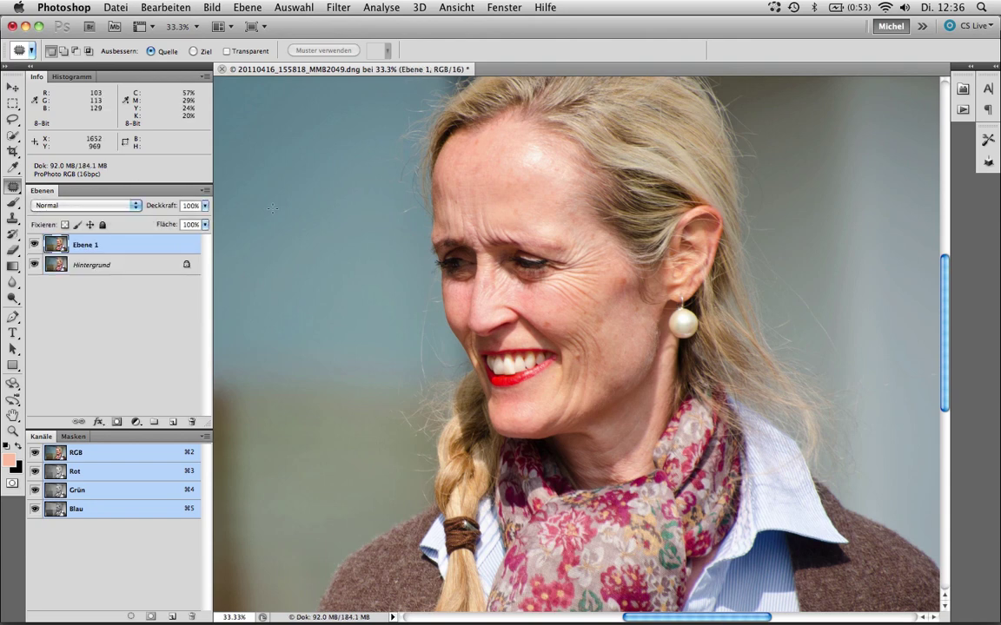
pyautogui.moveTo(563, 145)
pyautogui.mouseDown()
pyautogui.moveTo(508, 151)
pyautogui.moveTo(512, 132)
pyautogui.moveTo(553, 165)
pyautogui.moveTo(523, 191)
pyautogui.moveTo(476, 177)
pyautogui.moveTo(504, 159)
pyautogui.moveTo(412, 223)
pyautogui.mouseUp()
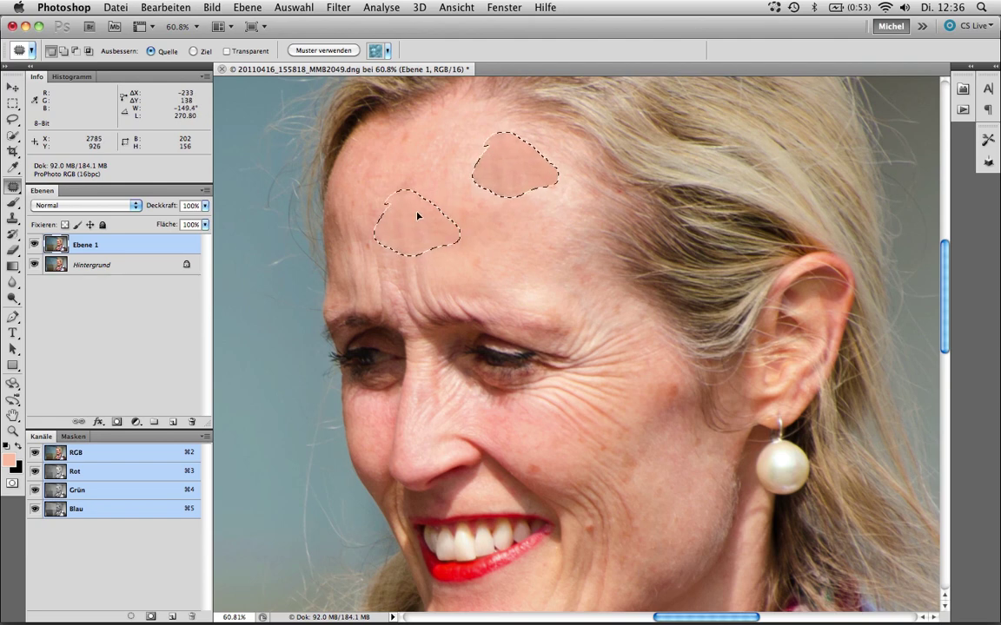
pyautogui.moveTo(411, 223); pyautogui.dragTo(410, 221)
pyautogui.press('super+d')
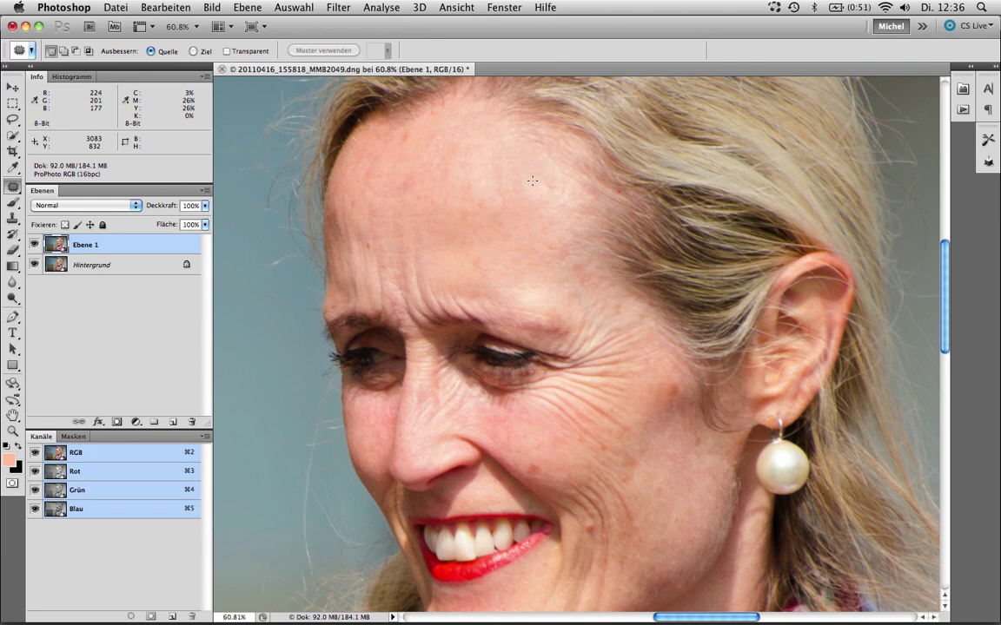
# - Patch a bright forehead spot with nearby skin and merge the copy down
pyautogui.moveTo(536, 185); pyautogui.dragTo(519, 170)
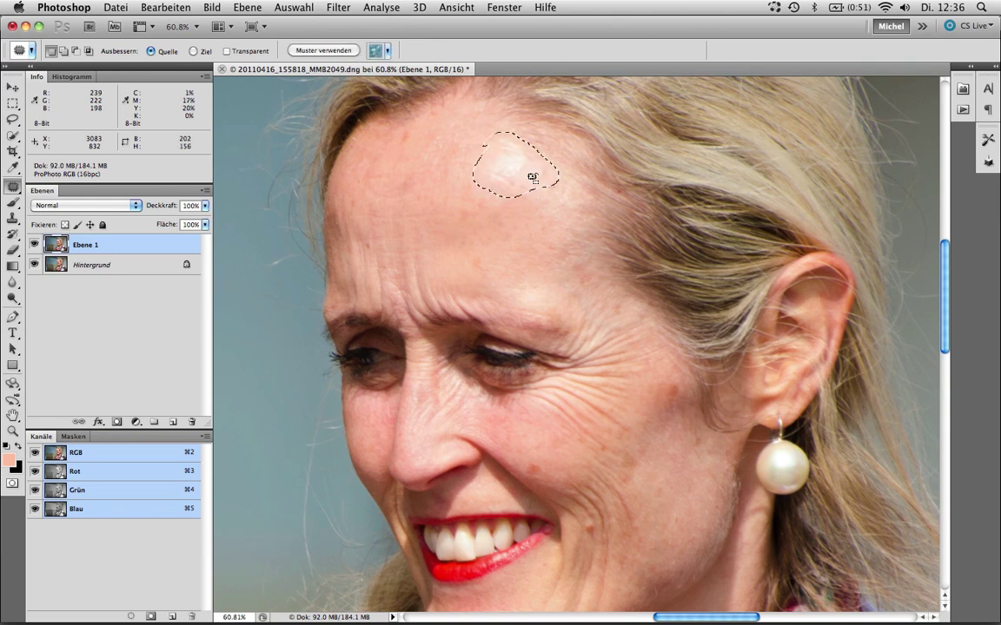
pyautogui.press('super+d')
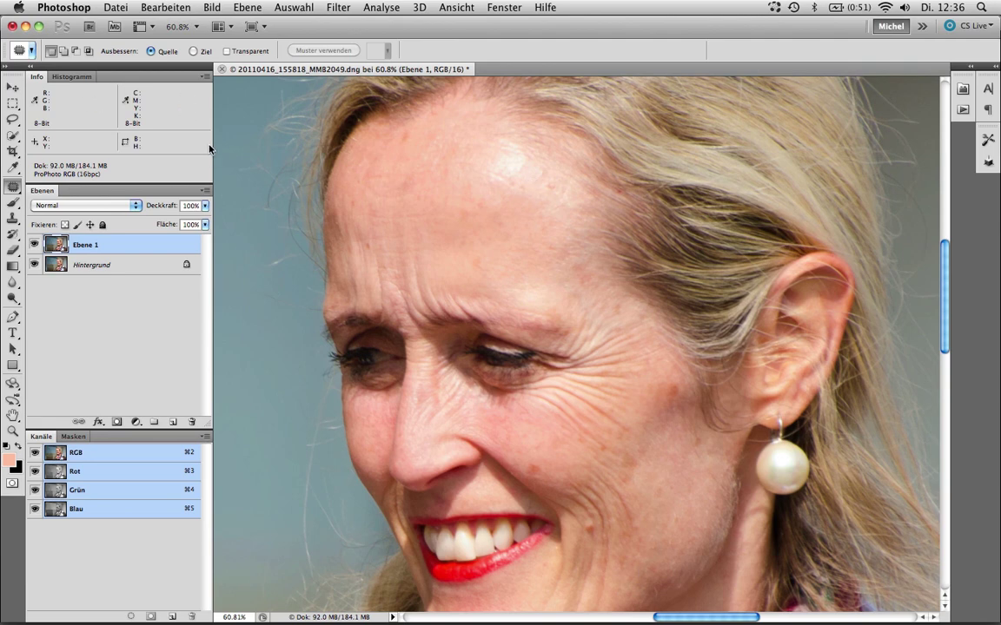
pyautogui.press('super+e')
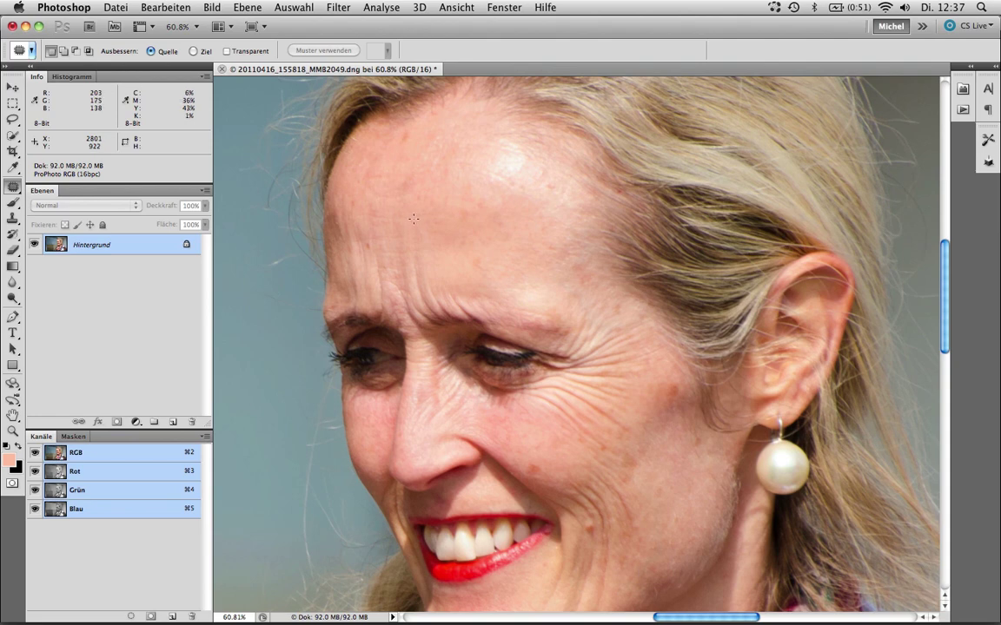
# - Duplicate the background as Ebene 1 with an empty layer mask and fit the photo on screen
pyautogui.press('super+j')
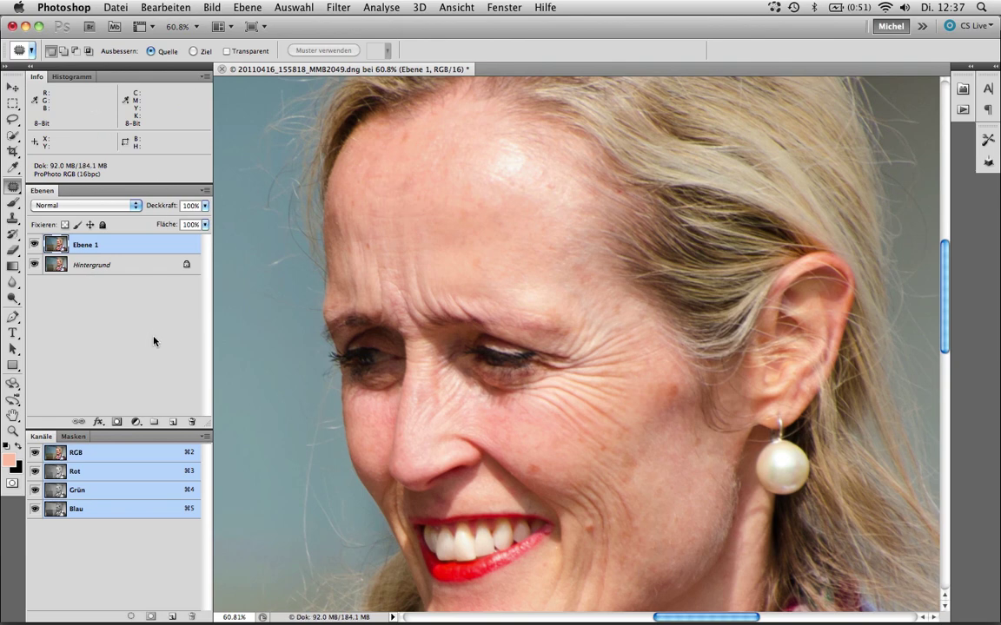
pyautogui.click(116, 423)
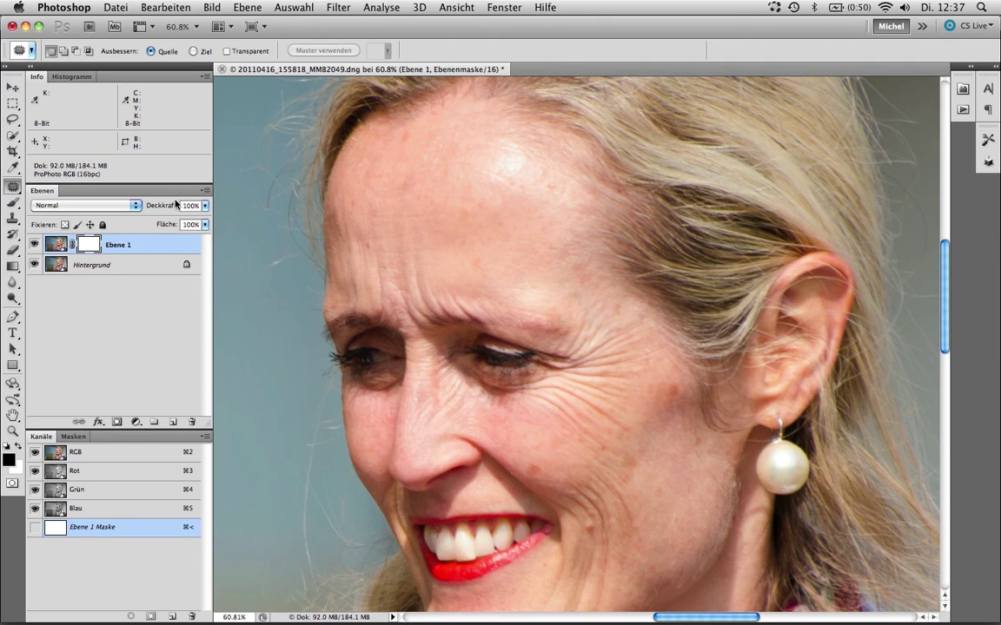
pyautogui.press('super+0')
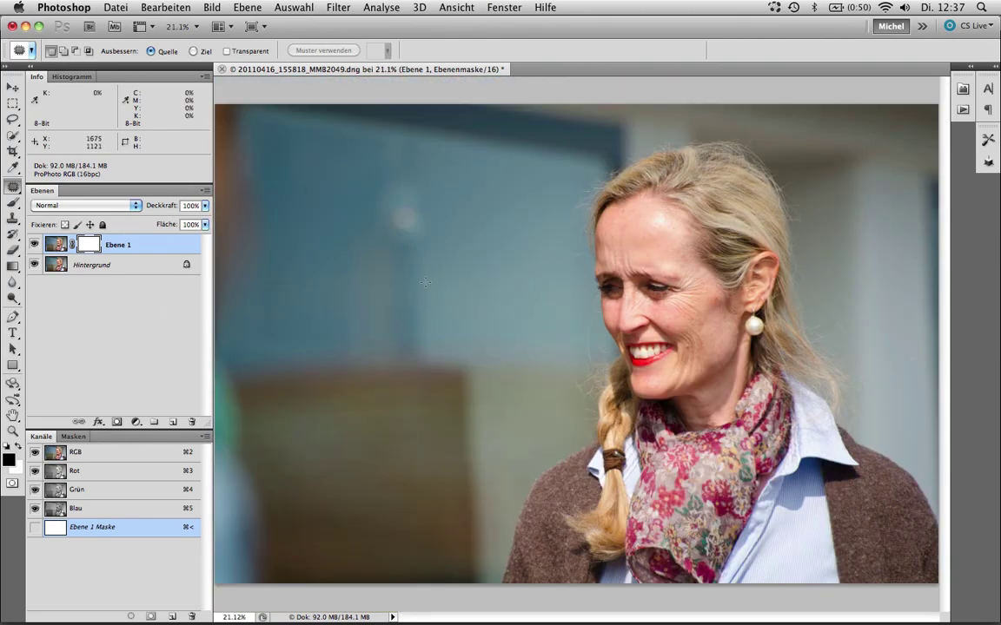
# - Compare the Rot, Grün and Blau channels in greyscale
pyautogui.click(91, 471)
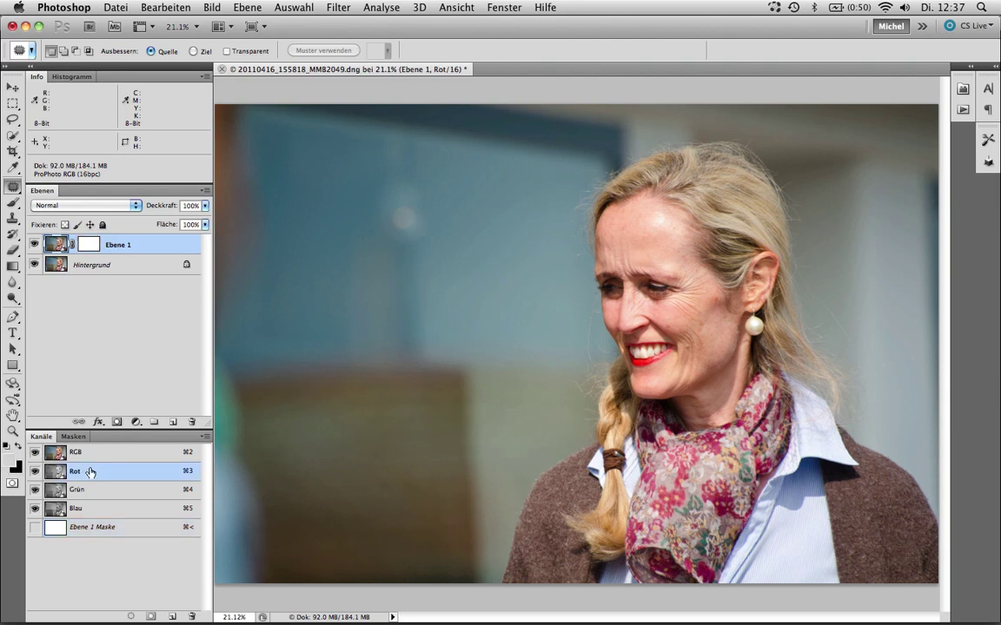
pyautogui.click(57, 241)
pyautogui.click(83, 473)
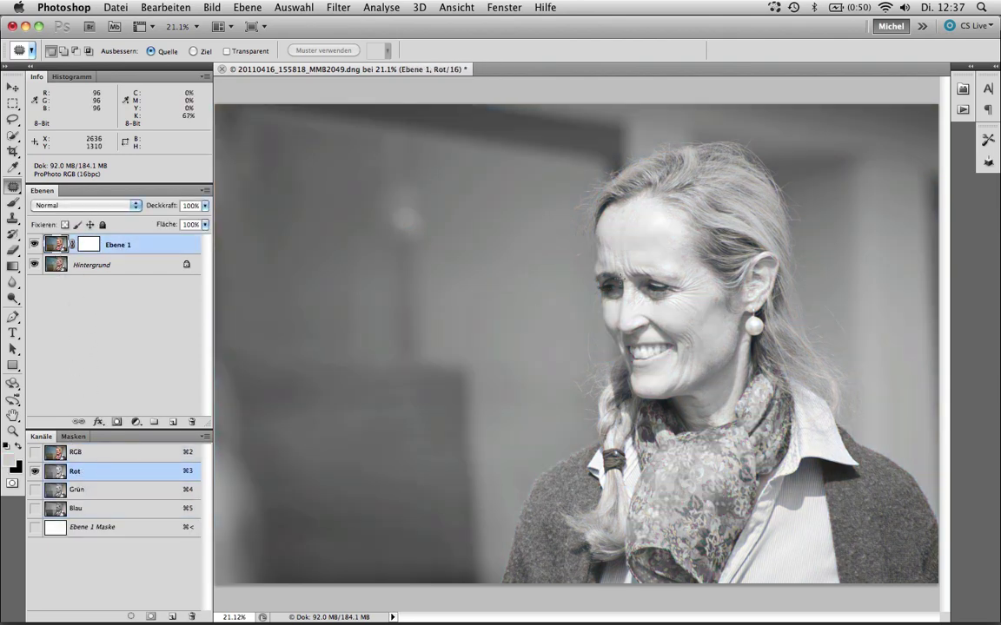
pyautogui.click(139, 491)
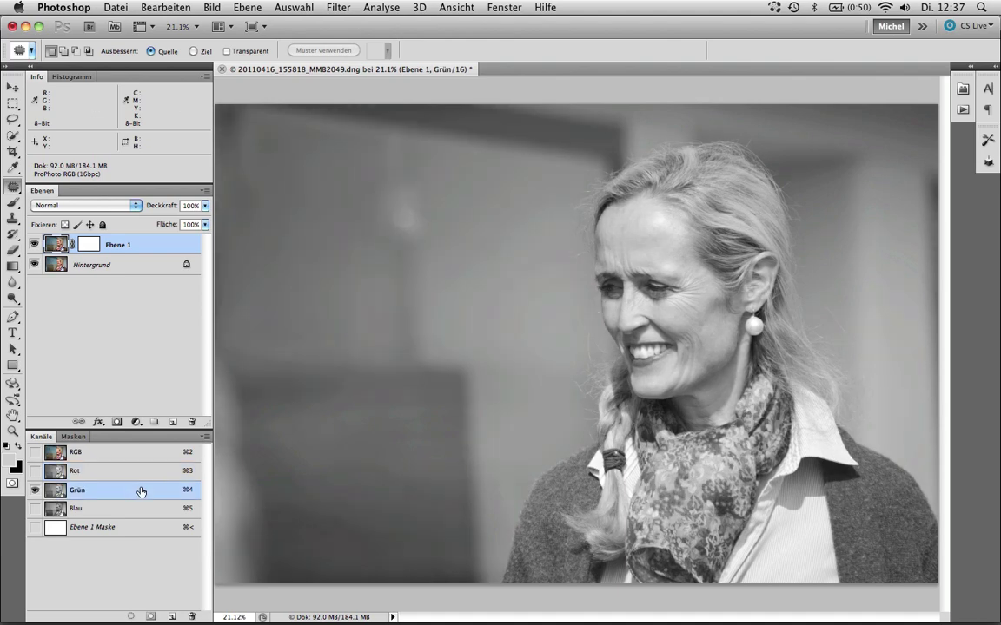
pyautogui.click(139, 509)
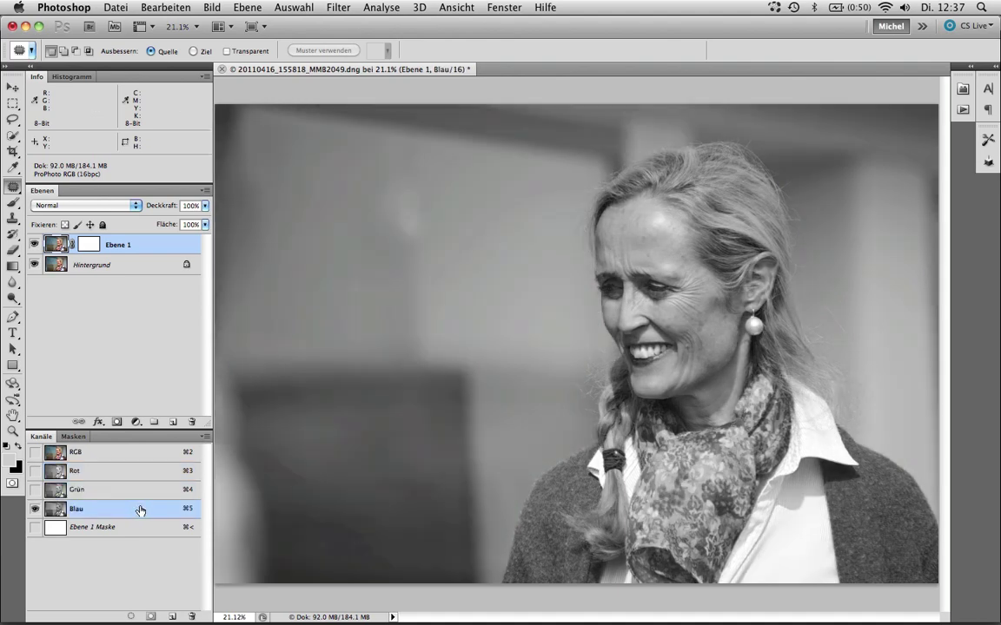
pyautogui.click(120, 473)
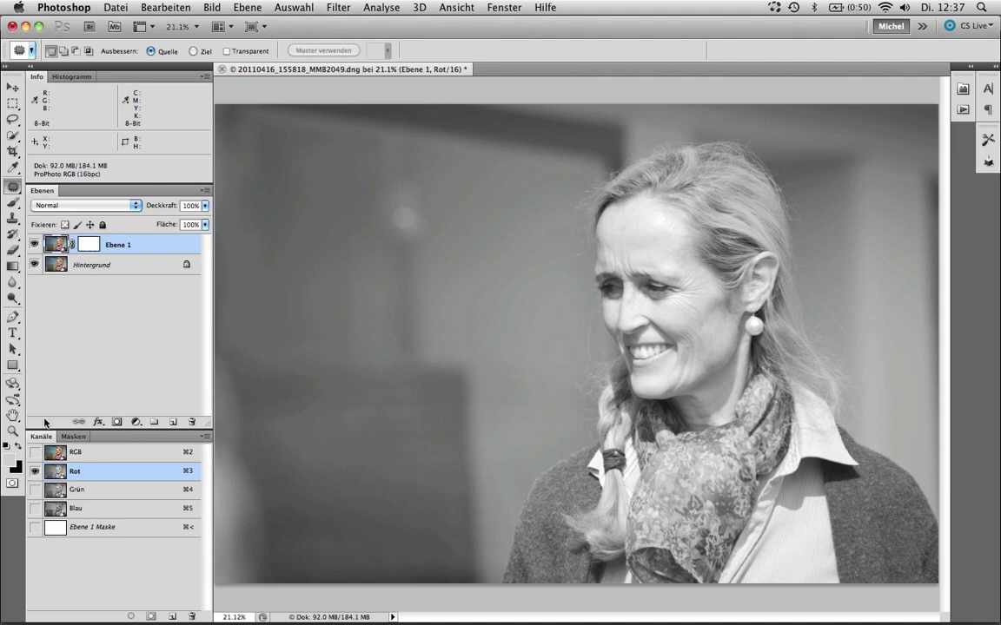
# - Return to the RGB composite and target Ebene 1's layer mask
pyautogui.click(55, 455)
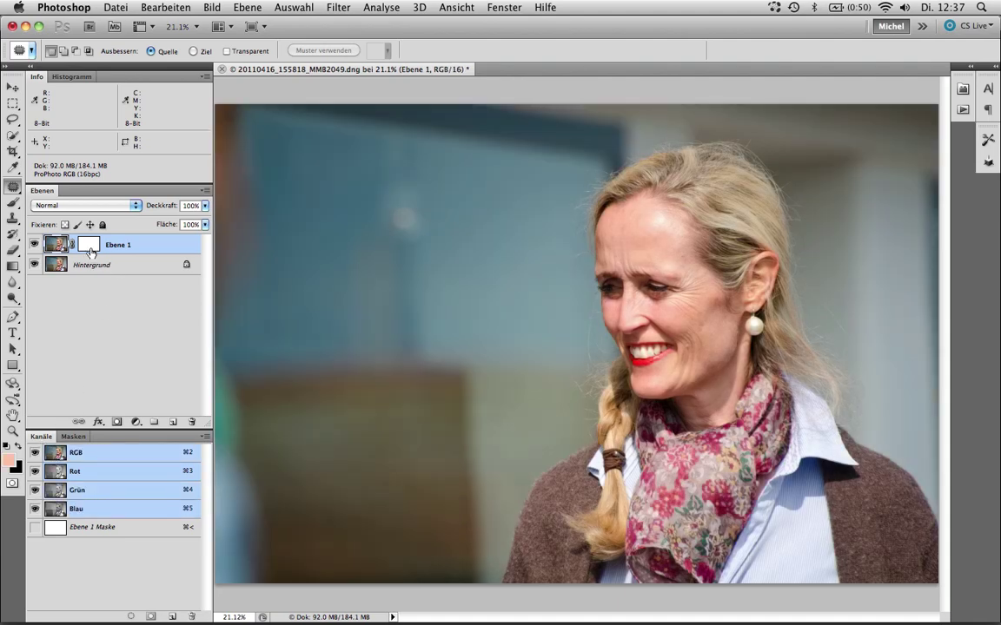
pyautogui.click(89, 248)
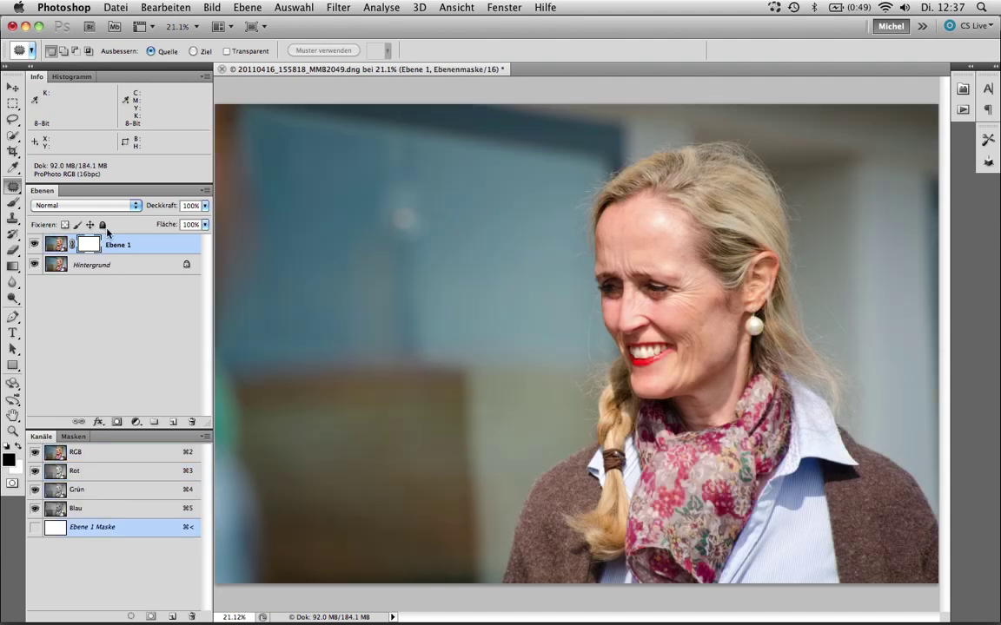
pyautogui.click(211, 8)
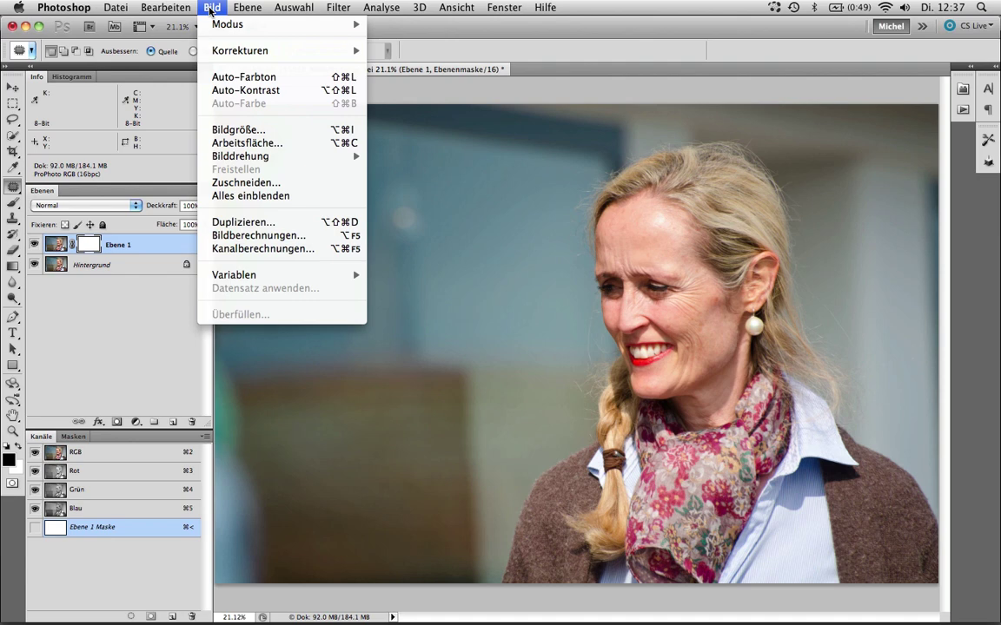
# - Apply the Rot channel into the mask with Bildberechnungen, Normal mode, 100% opacity
pyautogui.click(258, 235)
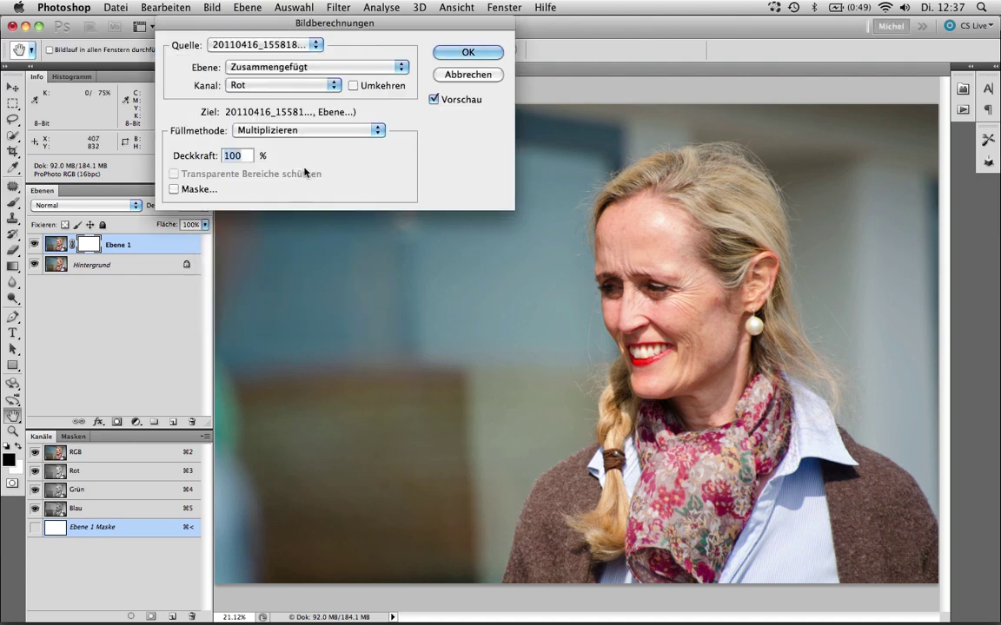
pyautogui.click(252, 87)
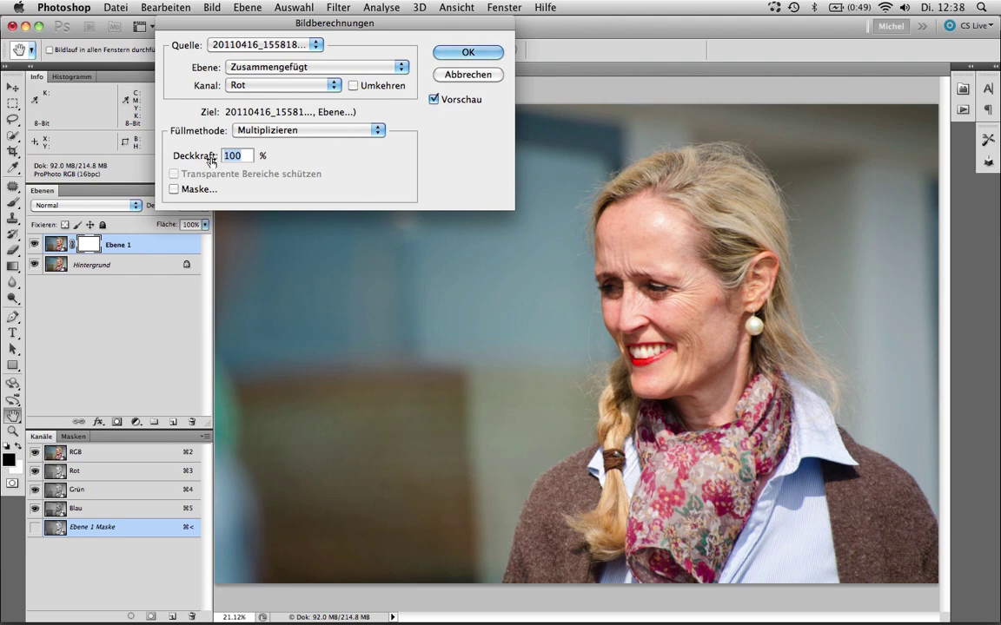
pyautogui.click(309, 131)
pyautogui.click(261, 96)
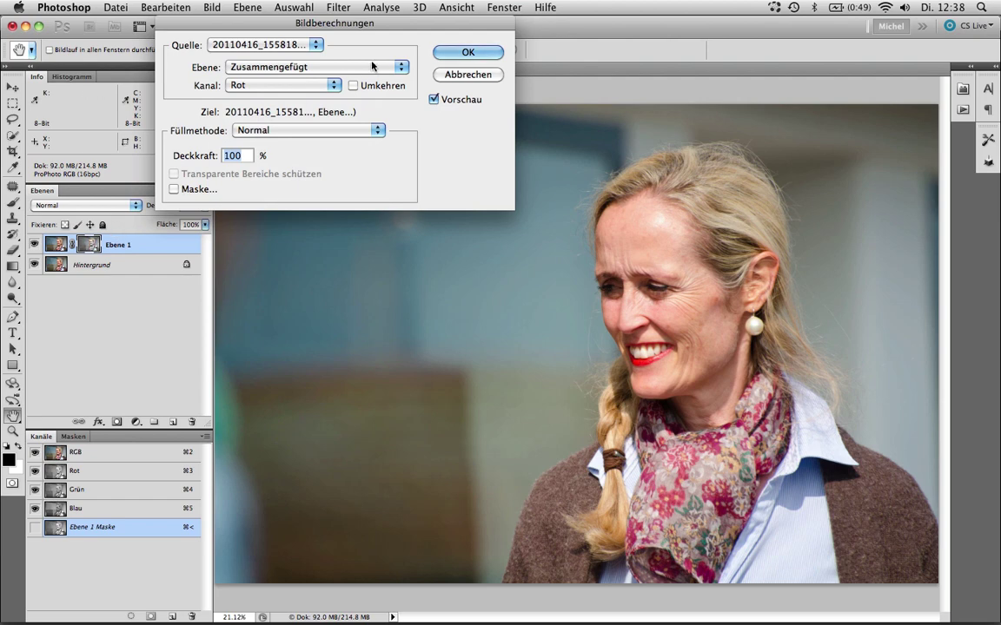
pyautogui.click(460, 52)
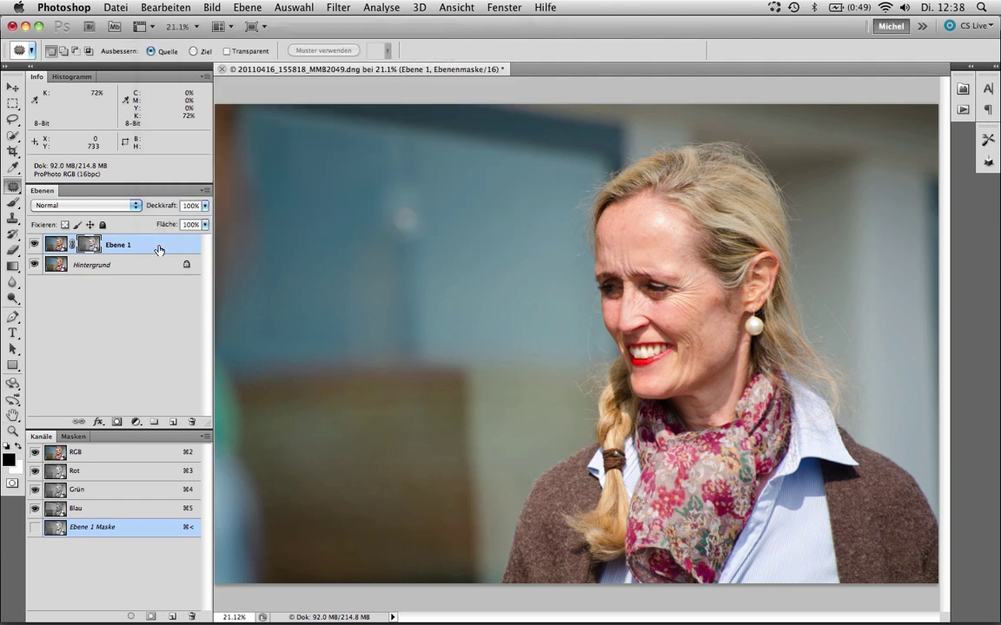
# - View the mask and apply Matter machen at Radius 5 px, Schwellenwert 15
pyautogui.keyDown('alt'); pyautogui.click(89, 248); pyautogui.keyUp('alt')
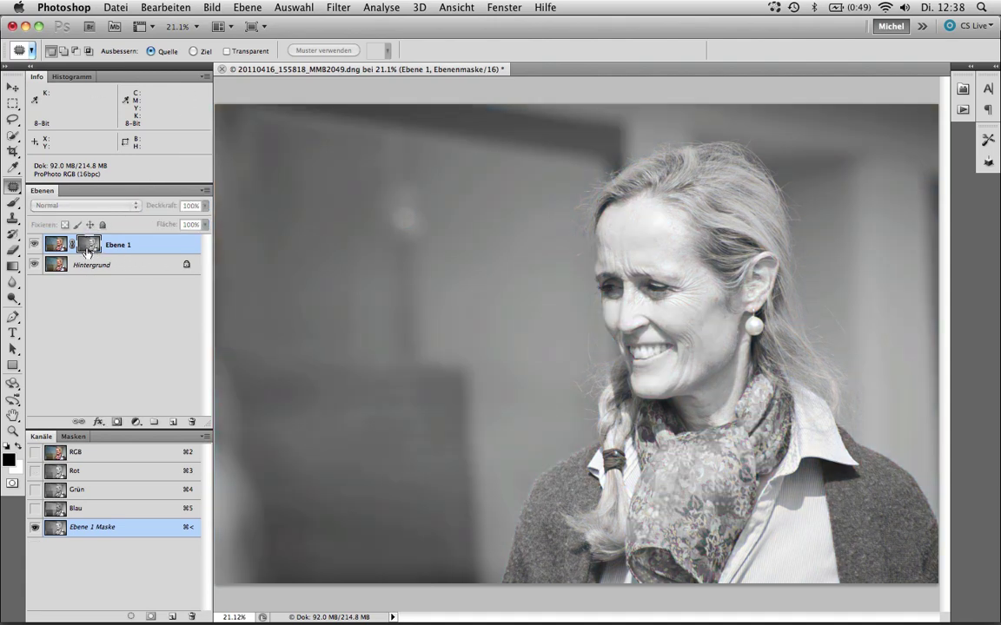
pyautogui.click(335, 7)
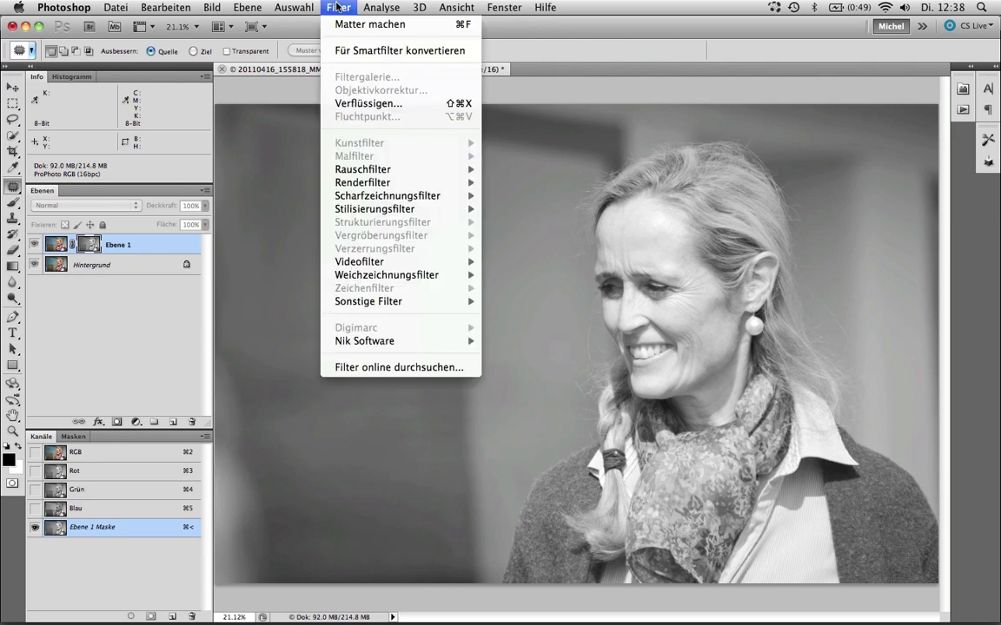
pyautogui.moveTo(386, 275)
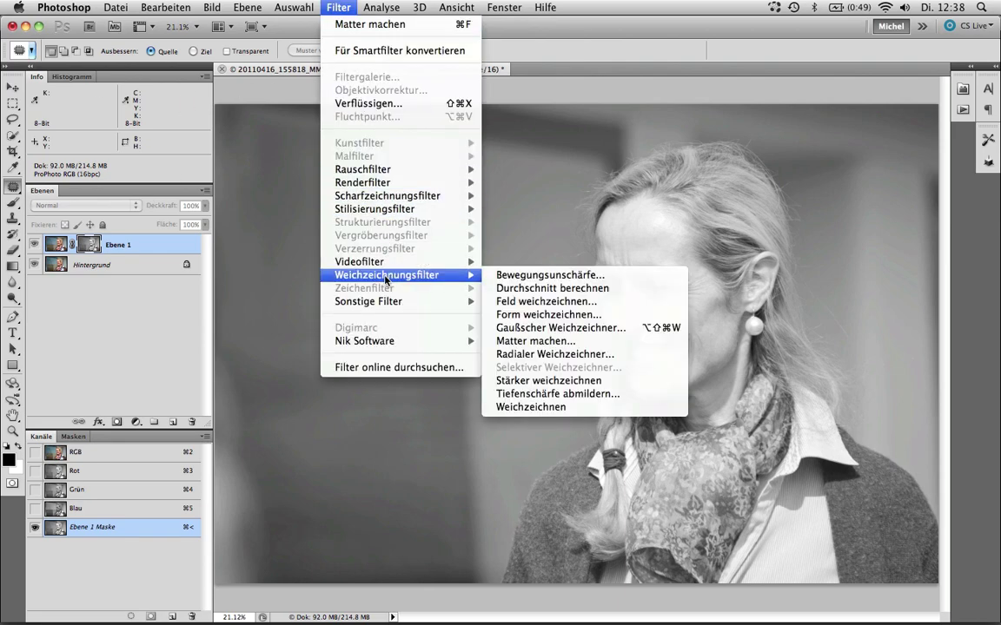
pyautogui.click(532, 341)
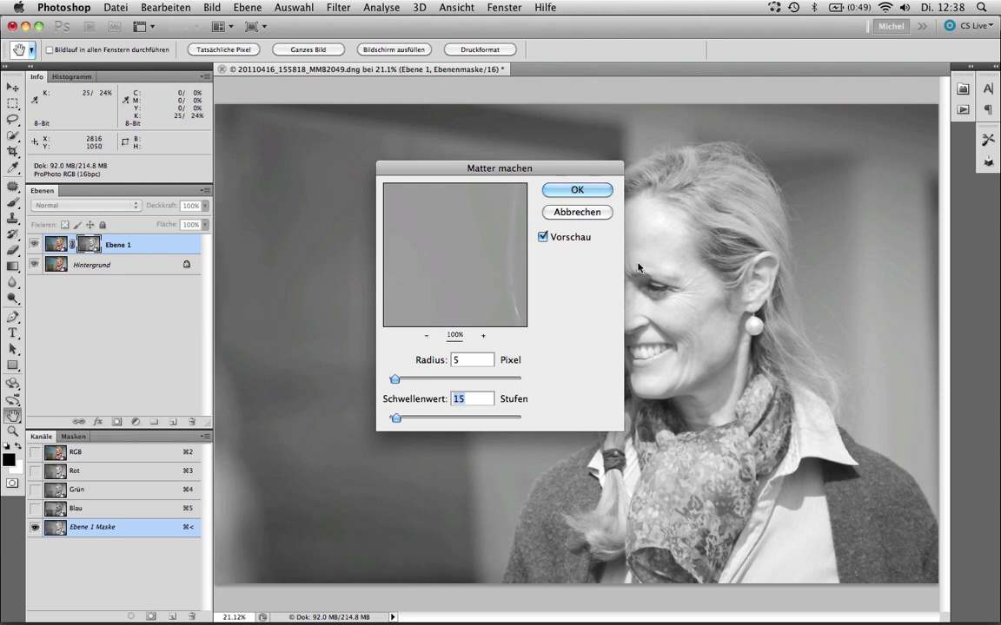
pyautogui.click(670, 223)
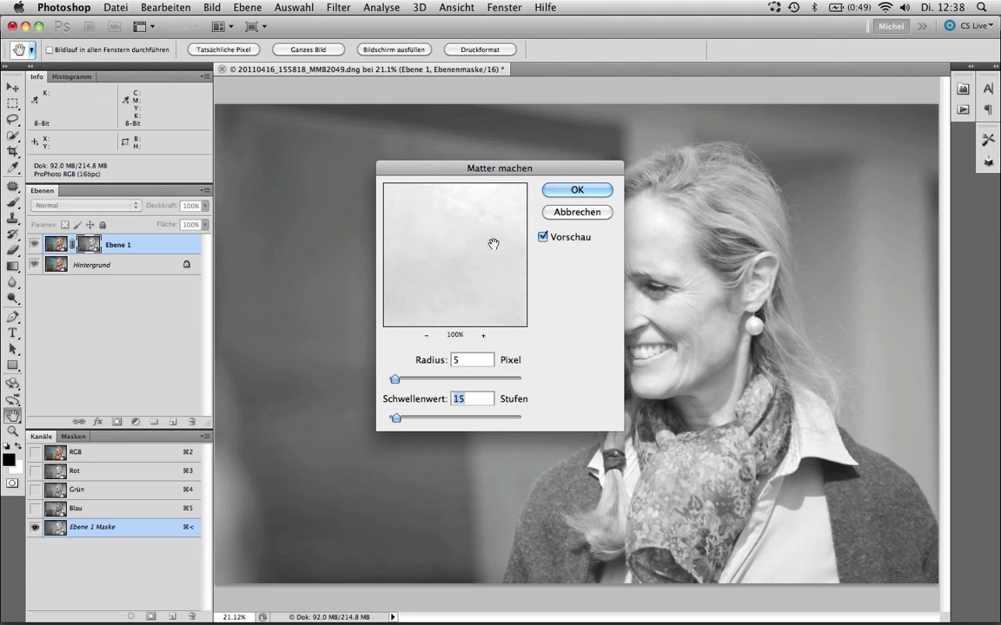
pyautogui.moveTo(476, 292); pyautogui.dragTo(476, 289)
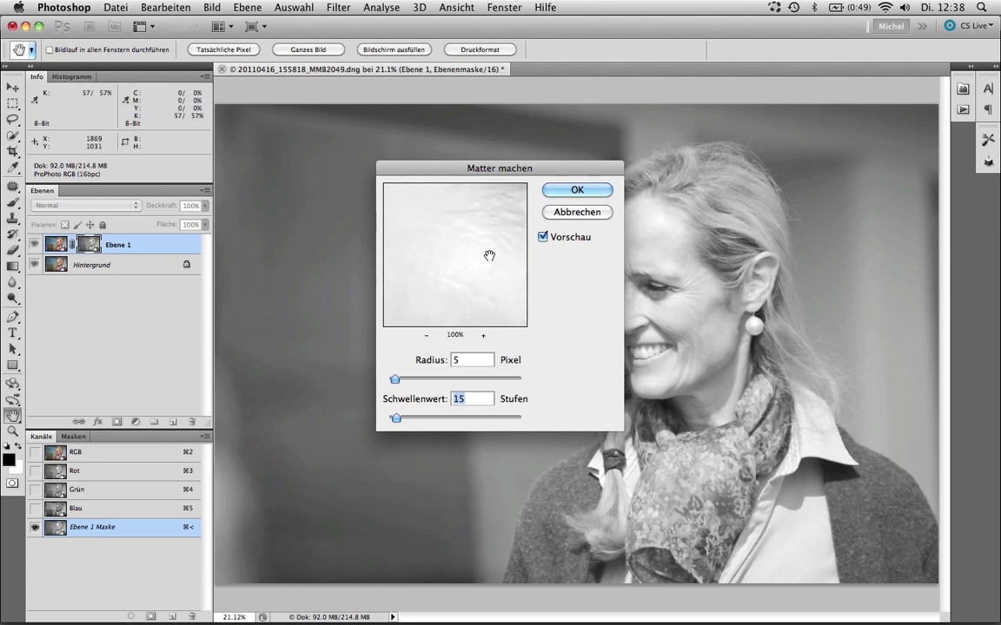
pyautogui.click(577, 189)
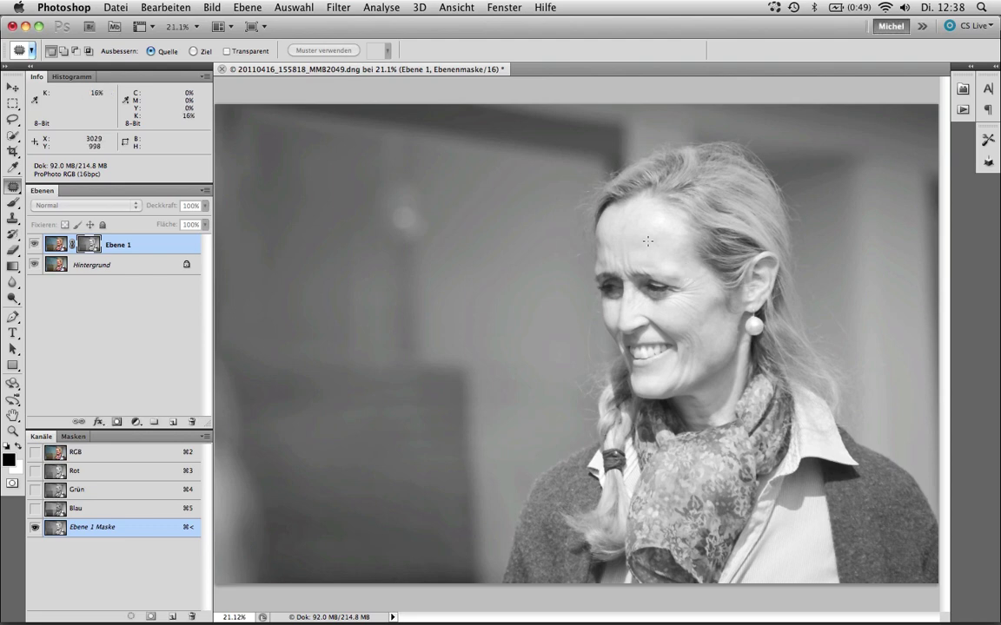
# - Return to the colour layer, zoom into the forehead, and set a 50%-opacity brush
pyautogui.click(58, 248)
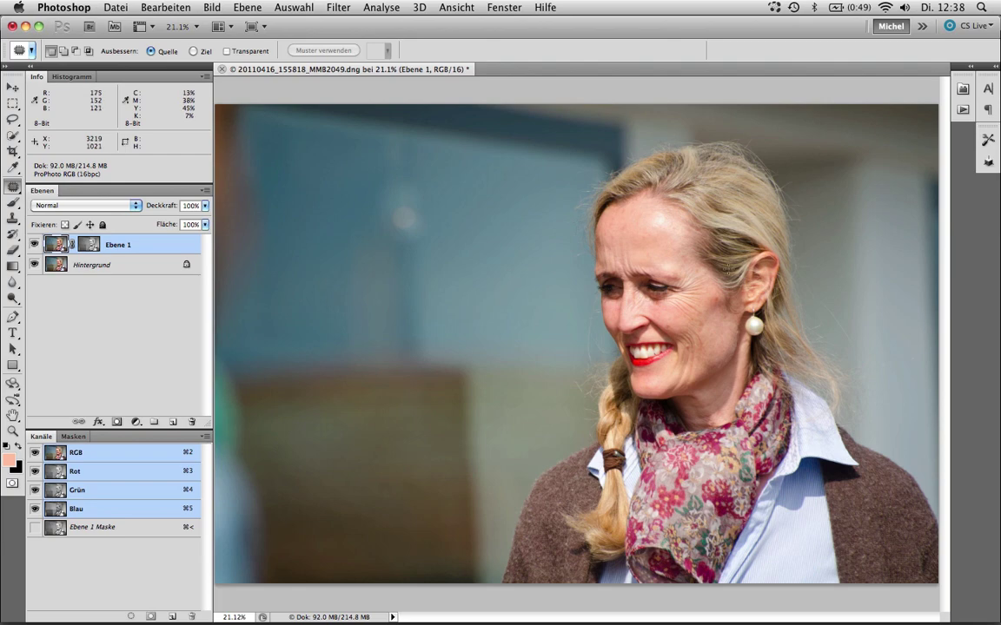
pyautogui.moveTo(614, 207)
pyautogui.mouseDown()
pyautogui.moveTo(697, 226)
pyautogui.moveTo(556, 290)
pyautogui.moveTo(593, 262)
pyautogui.mouseUp()
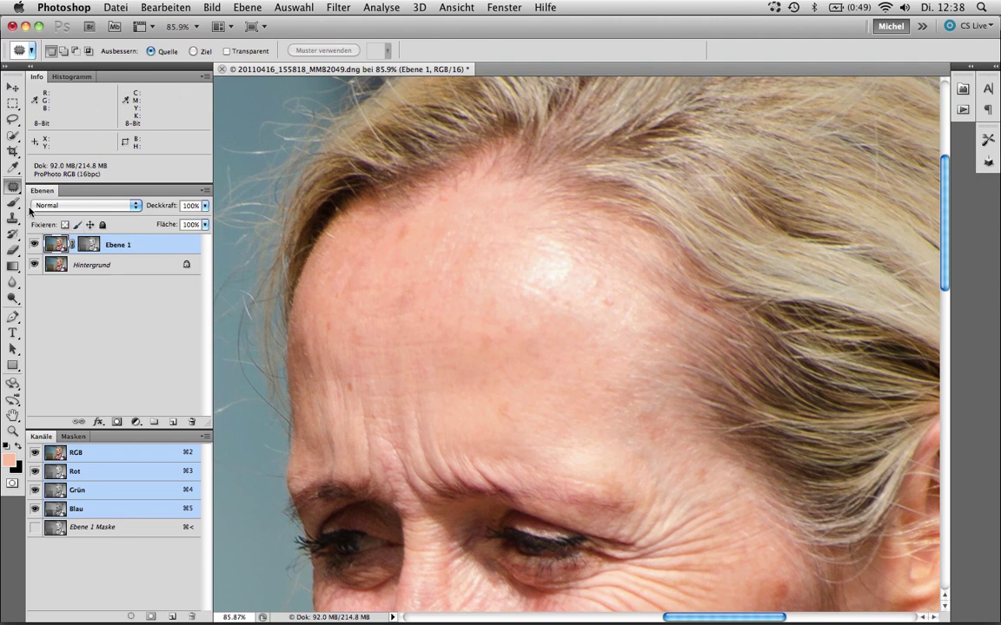
pyautogui.click(15, 203)
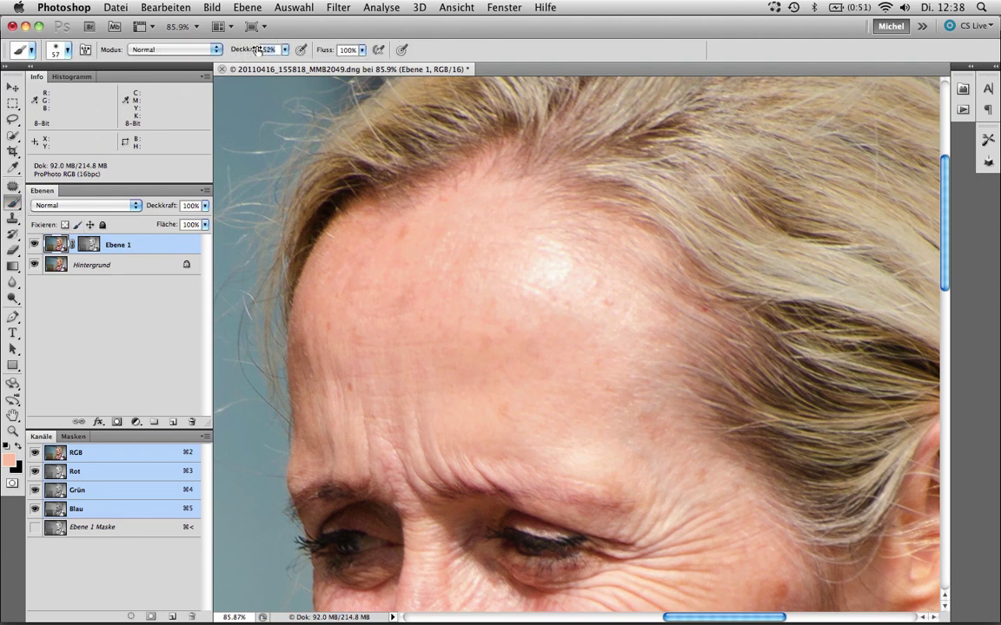
pyautogui.press('5')
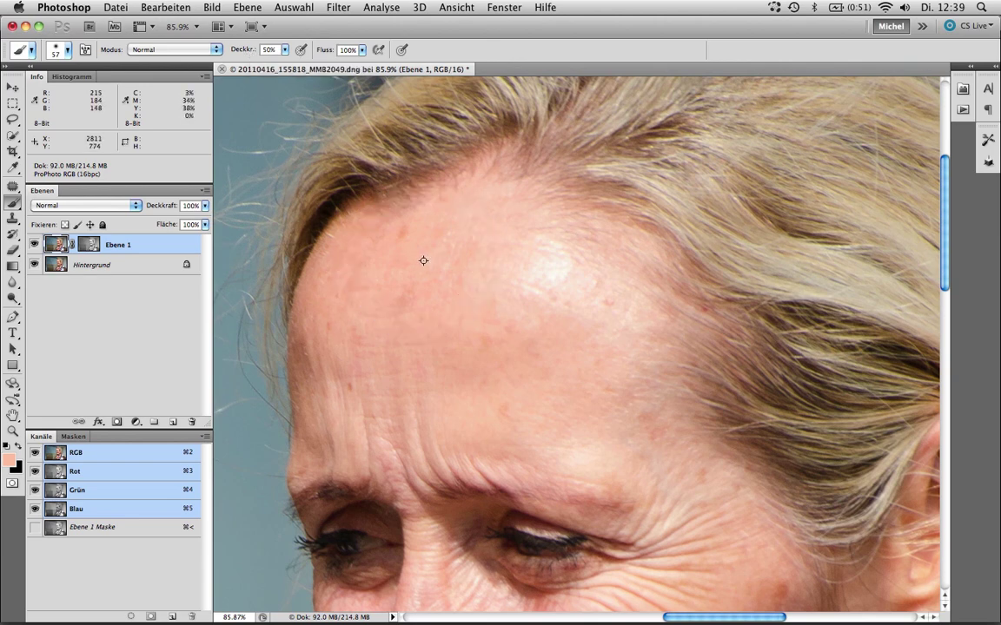
# - Paint soft skin-toned strokes across the forehead
pyautogui.moveTo(423, 261); pyautogui.dragTo(432, 260)
pyautogui.click(431, 260)
pyautogui.moveTo(505, 278); pyautogui.dragTo(502, 270)
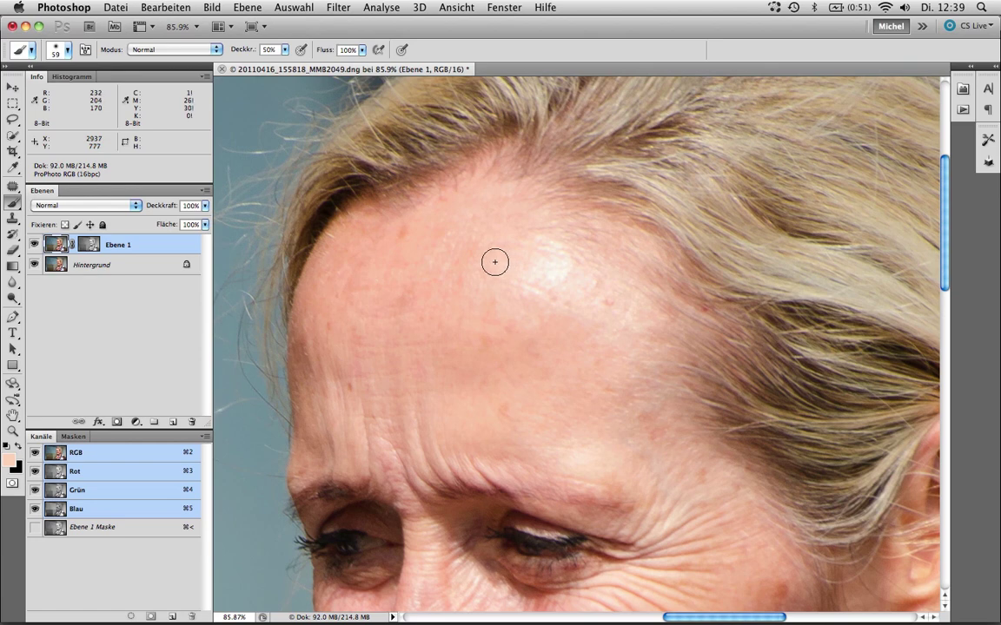
pyautogui.press('F5')
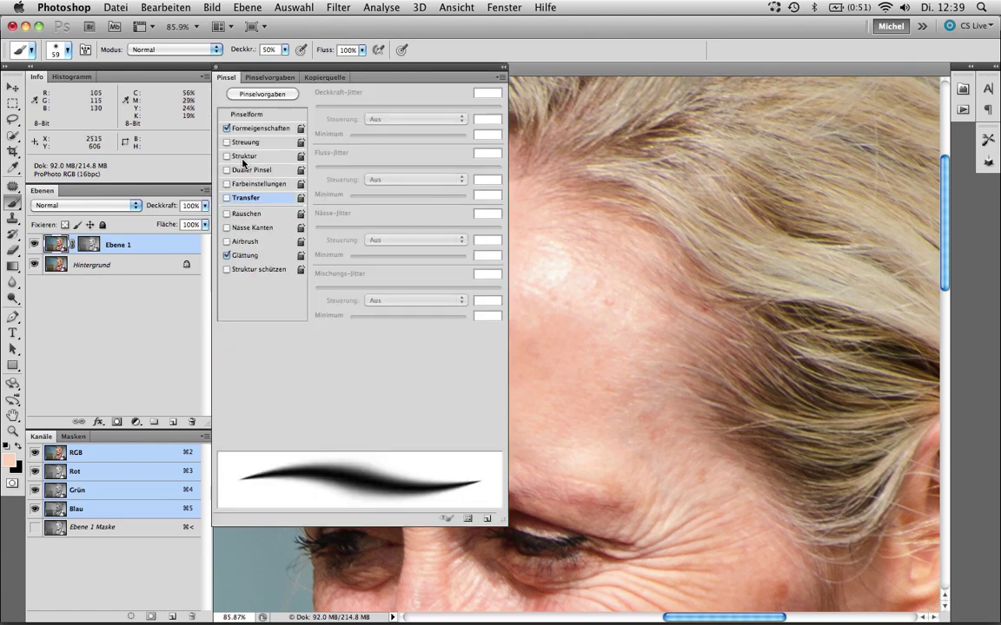
# - Enable Transfer with Opacity and Flow Jitter both controlled by Zeichenstift-Druck (pen pressure)
pyautogui.click(227, 199)
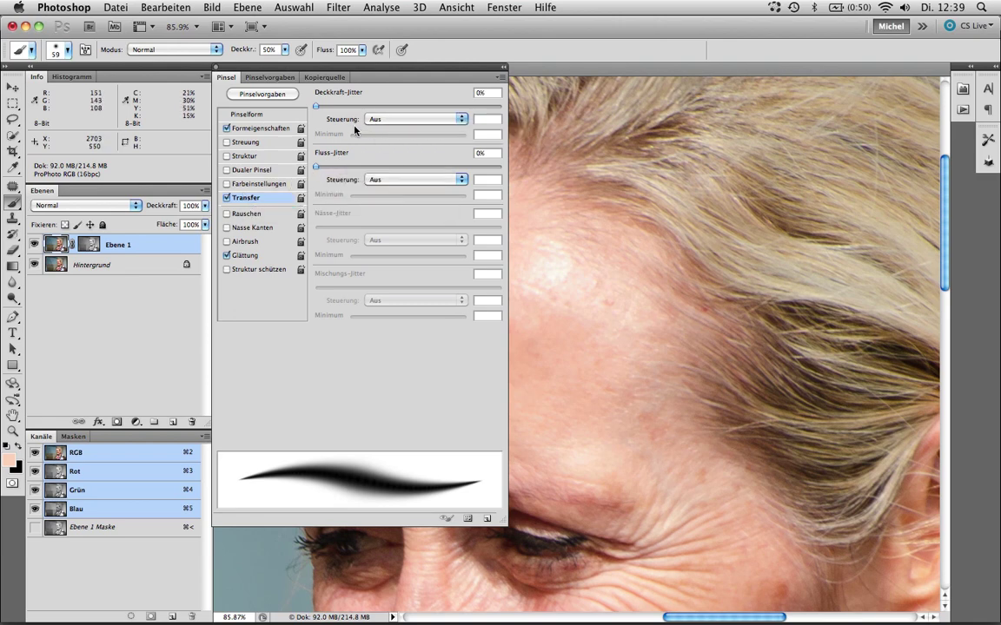
pyautogui.click(387, 121)
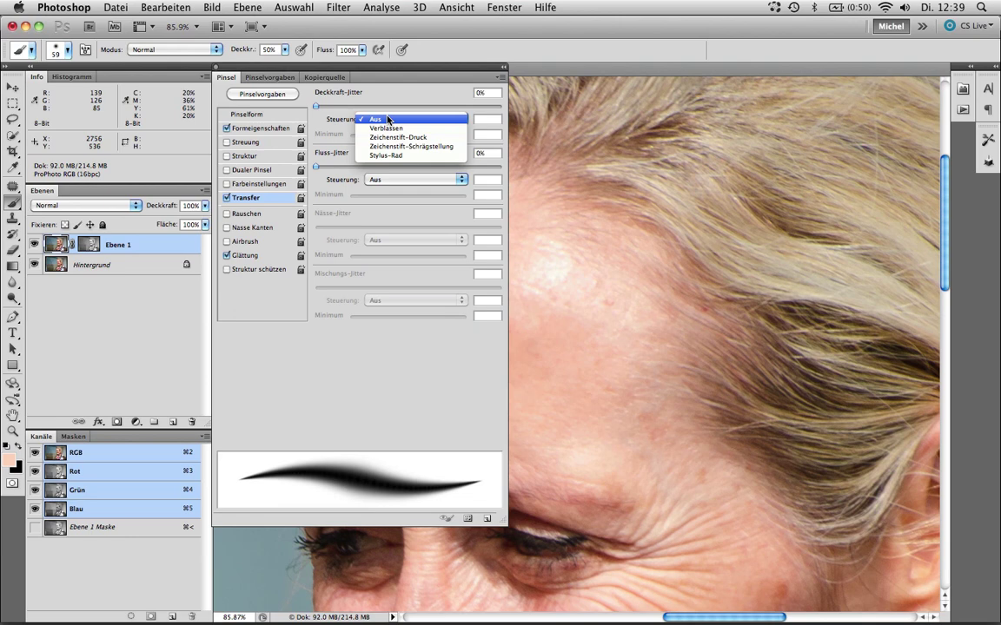
pyautogui.click(314, 87)
pyautogui.click(347, 113)
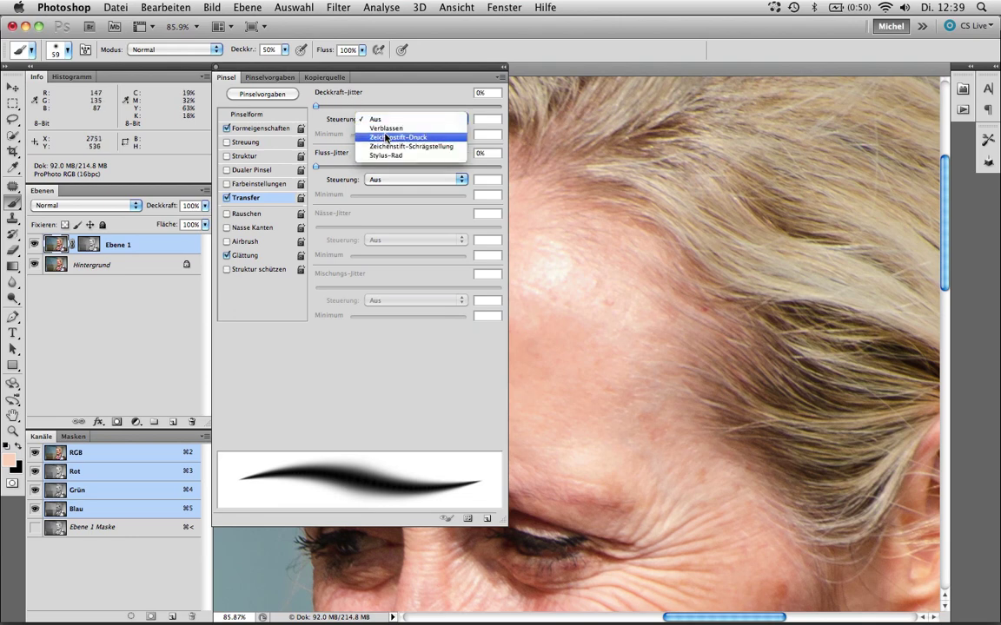
pyautogui.click(385, 138)
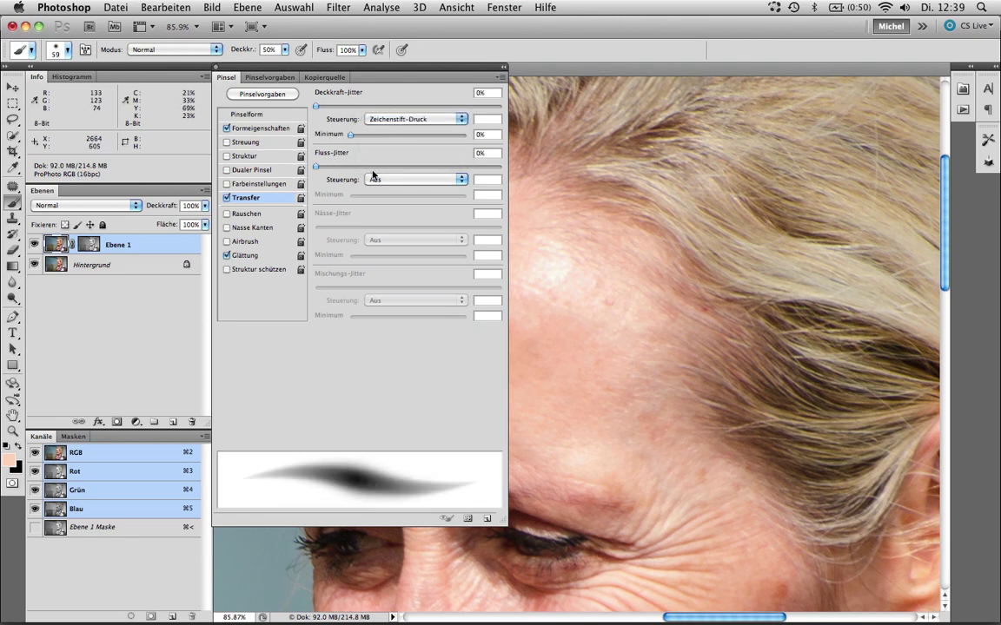
pyautogui.click(403, 179)
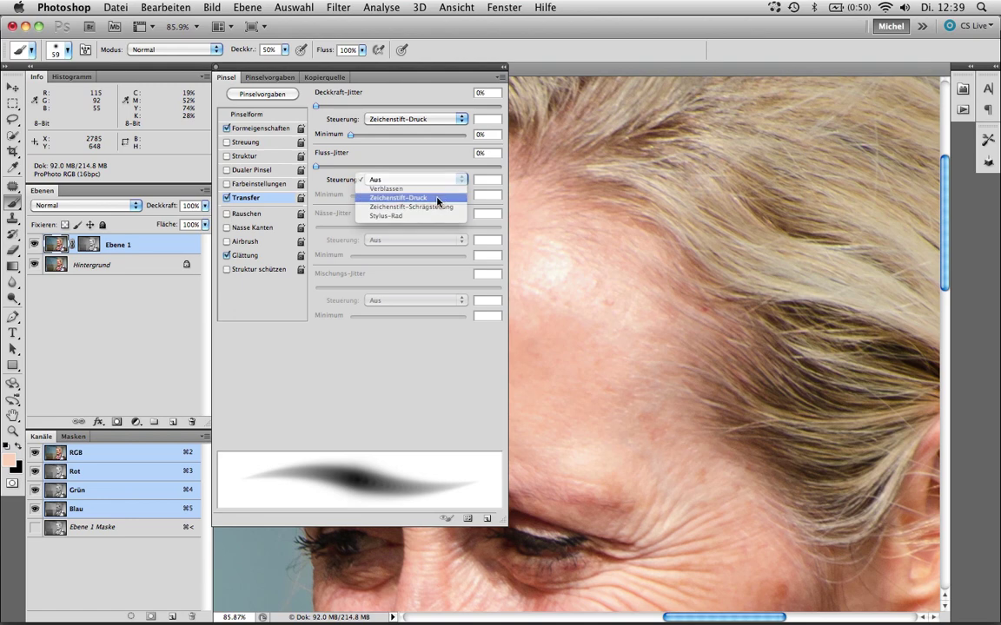
pyautogui.click(434, 199)
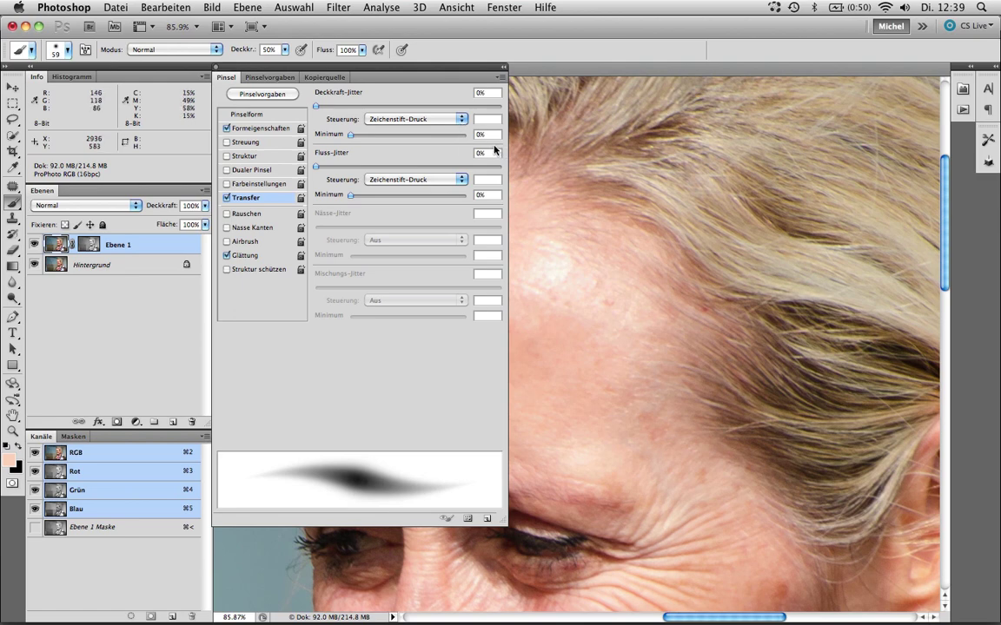
pyautogui.click(217, 67)
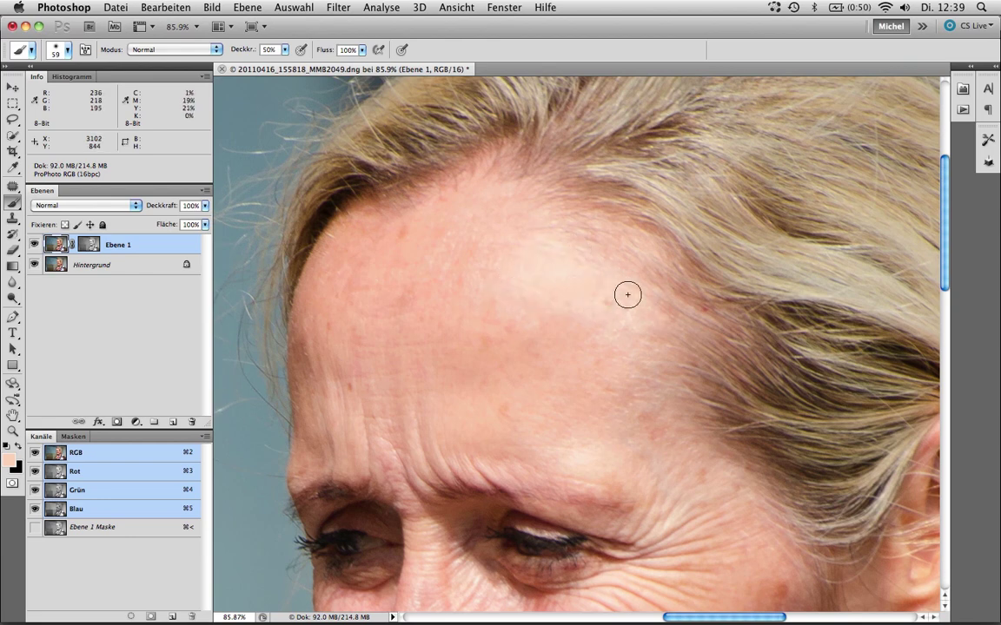
# - Dab paint on the forehead, pan across the face, and paint the cheek beside the nose
pyautogui.click(560, 315)
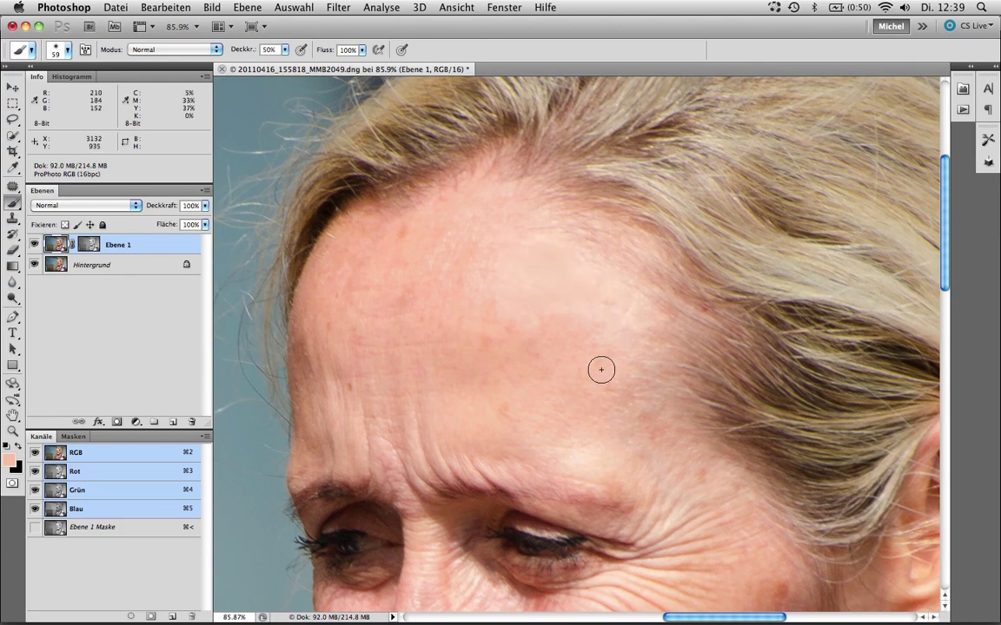
pyautogui.moveTo(598, 368); pyautogui.dragTo(545, 237)
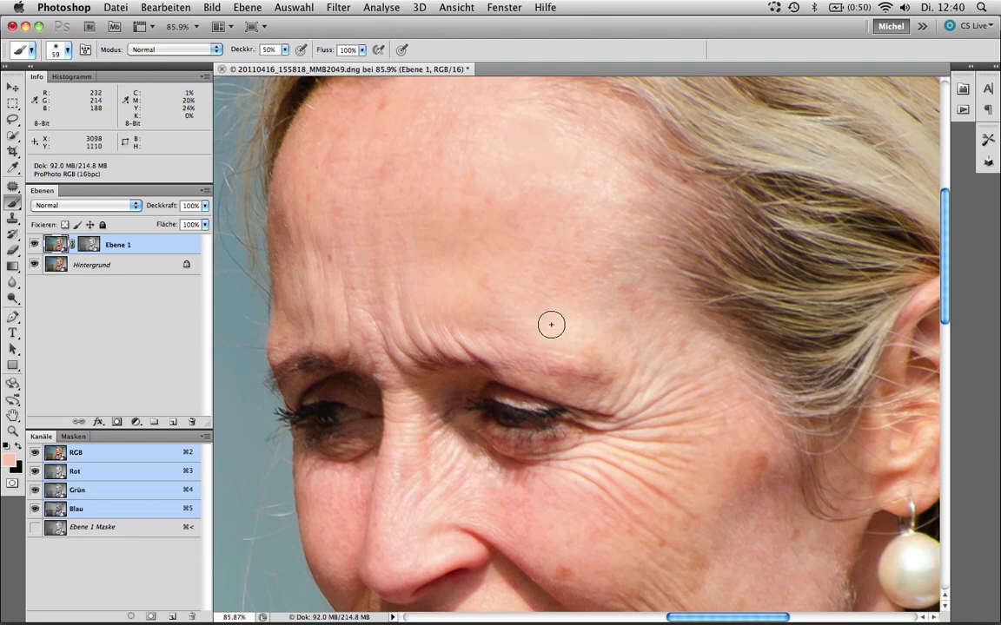
pyautogui.moveTo(571, 375); pyautogui.dragTo(597, 244)
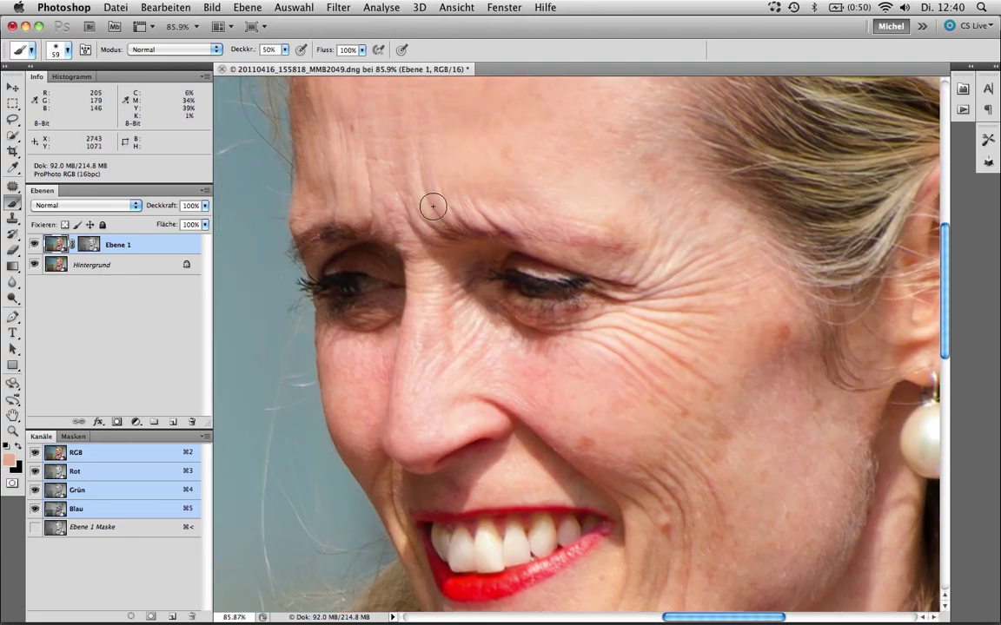
pyautogui.moveTo(480, 262); pyautogui.dragTo(474, 195)
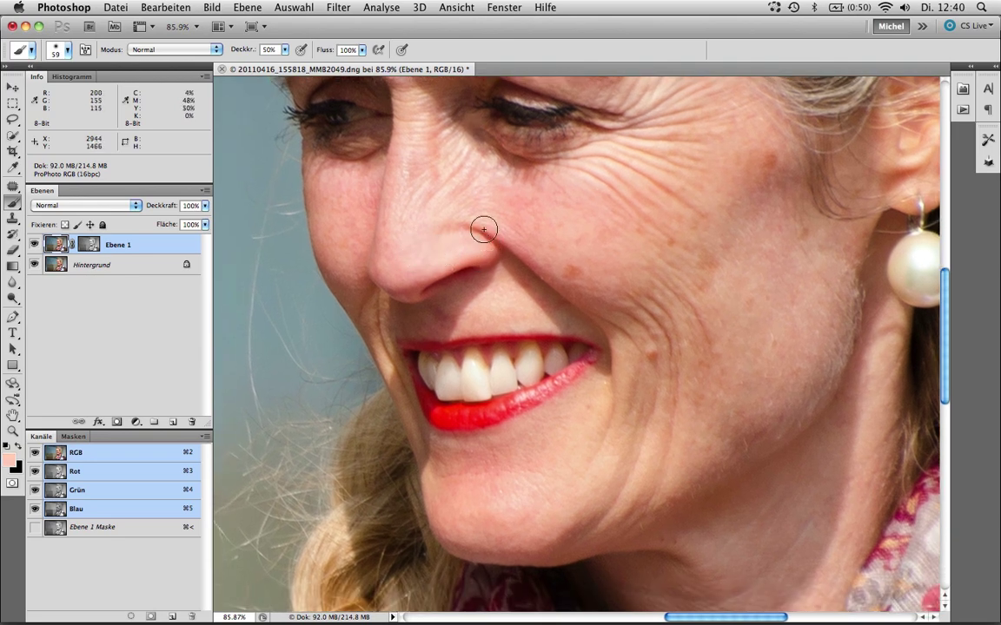
pyautogui.moveTo(461, 222); pyautogui.dragTo(492, 288)
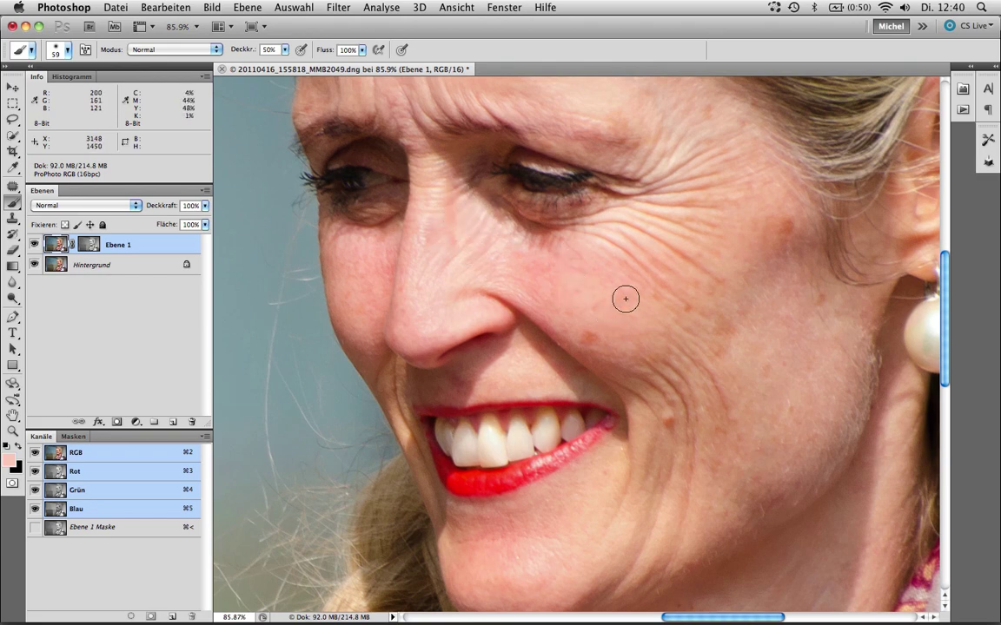
pyautogui.moveTo(571, 296); pyautogui.dragTo(522, 204)
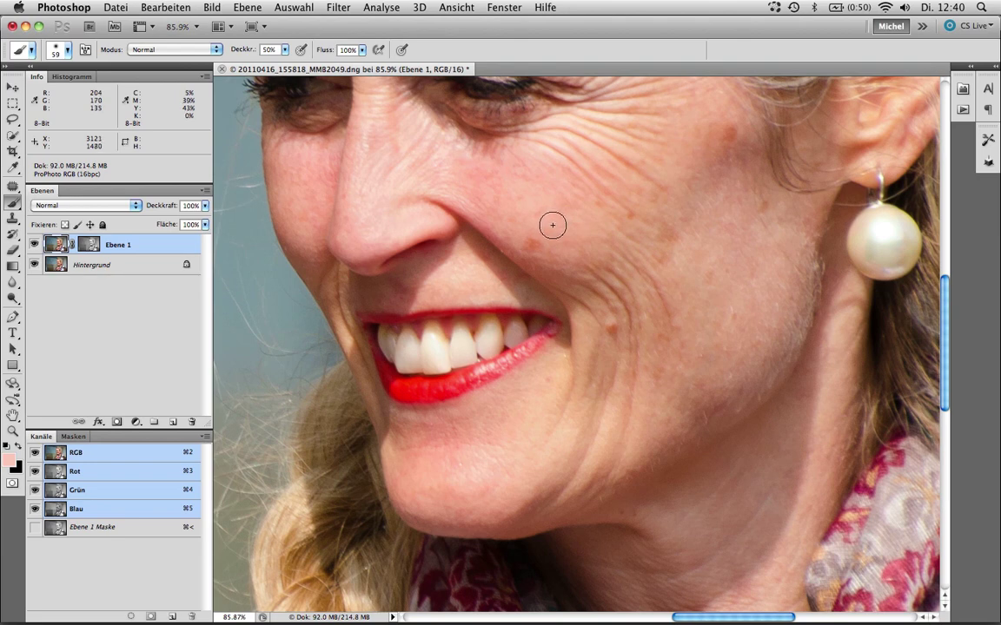
pyautogui.click(502, 419)
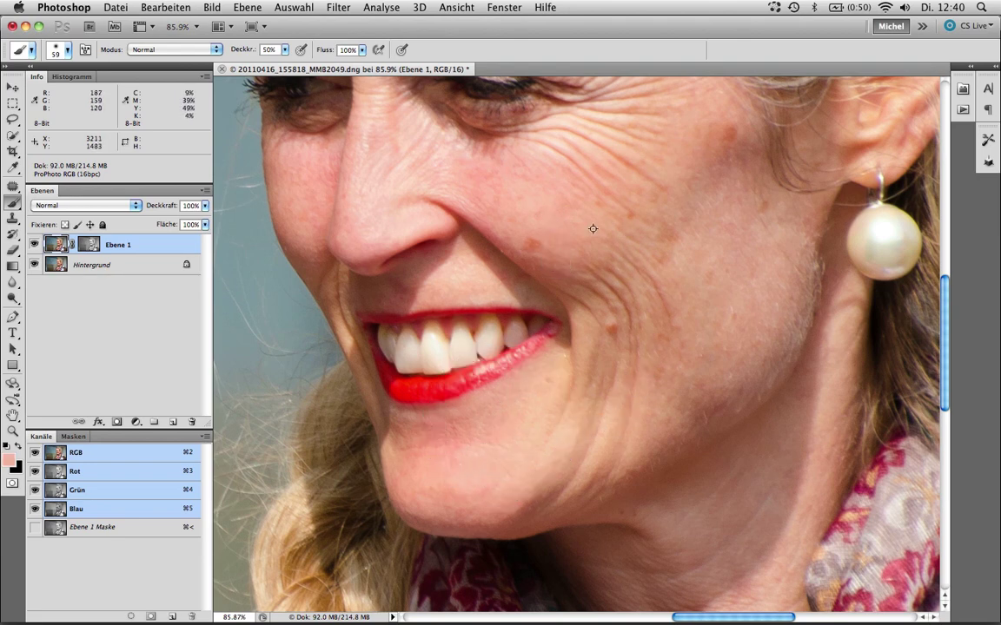
# - Sample peach and darker skin tones from the cheek and beside the mouth
pyautogui.keyDown('alt'); pyautogui.click(523, 198); pyautogui.keyUp('alt')
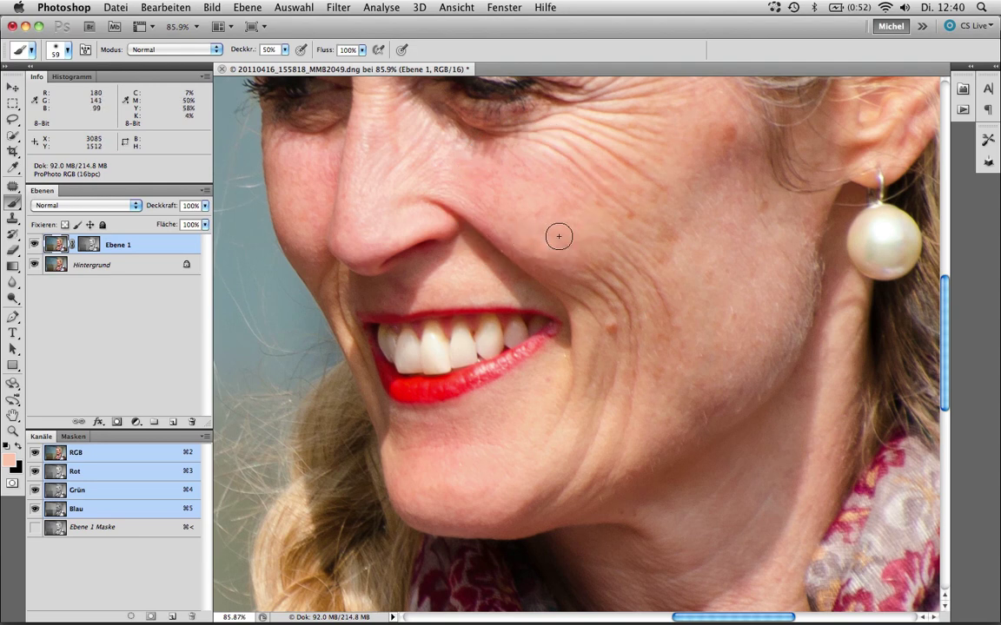
pyautogui.keyDown('alt'); pyautogui.click(512, 196); pyautogui.keyUp('alt')
pyautogui.keyDown('alt'); pyautogui.click(605, 322); pyautogui.keyUp('alt')
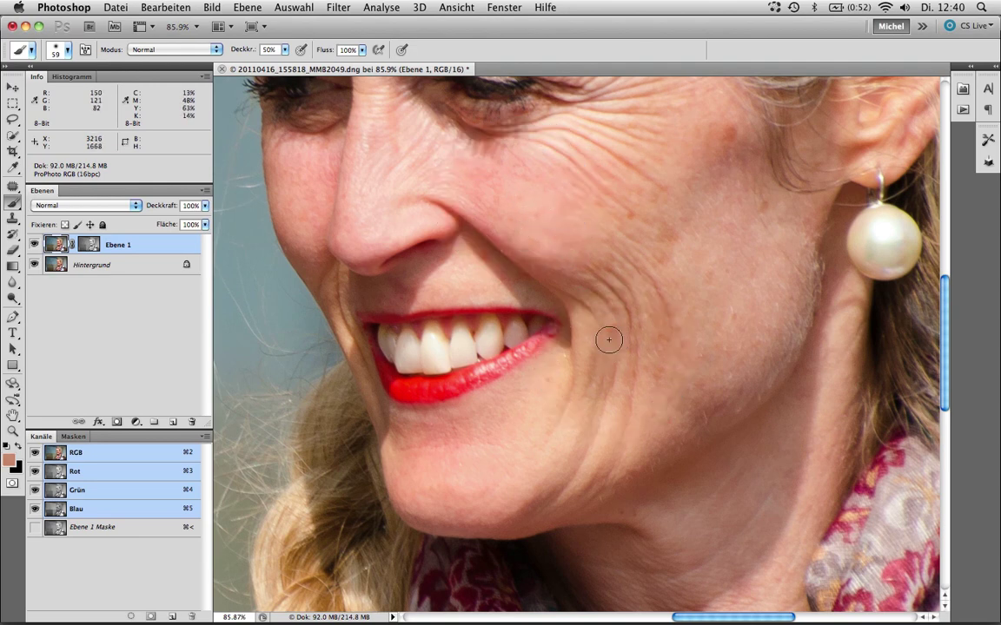
pyautogui.moveTo(628, 304); pyautogui.dragTo(589, 359)
pyautogui.keyDown('alt'); pyautogui.click(667, 227); pyautogui.keyUp('alt')
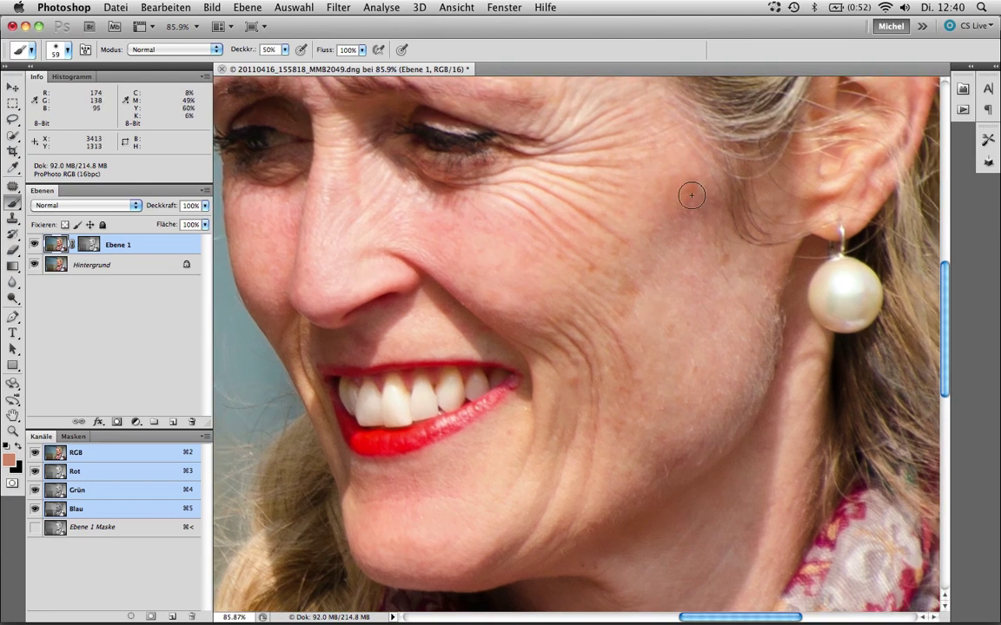
pyautogui.keyDown('alt'); pyautogui.click(669, 206); pyautogui.keyUp('alt')
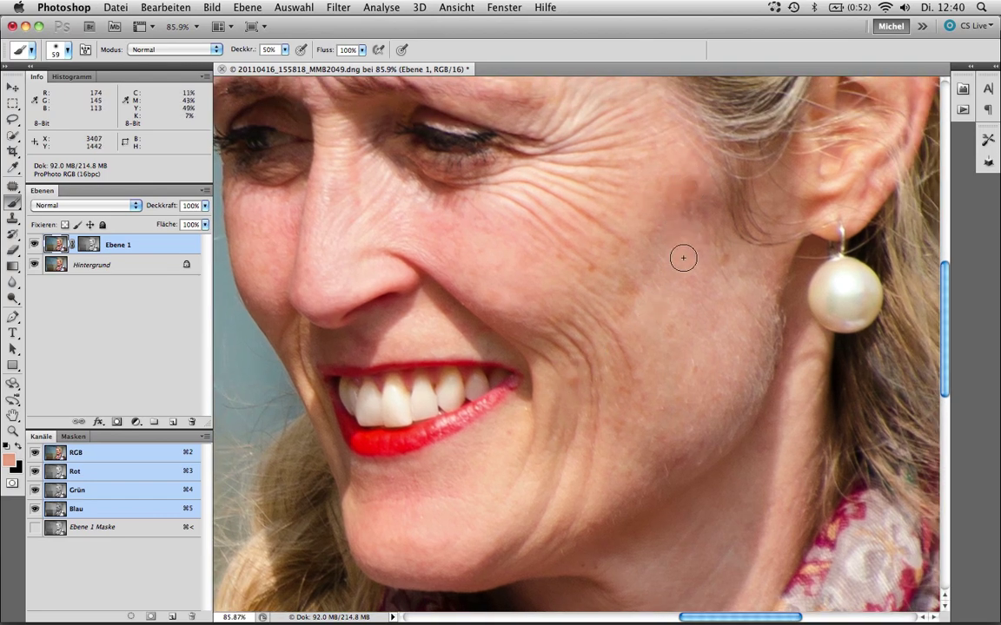
pyautogui.moveTo(649, 258); pyautogui.dragTo(670, 375)
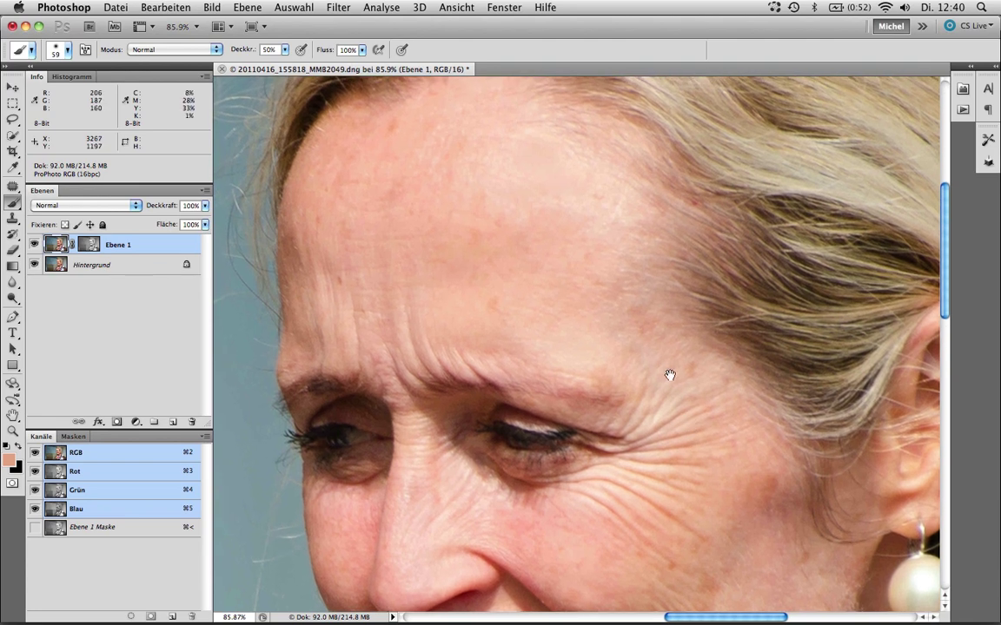
# - Sample a light forehead skin tone, then toggle Ebene 1 off and on to compare before and after
pyautogui.keyDown('alt'); pyautogui.click(504, 130); pyautogui.keyUp('alt')
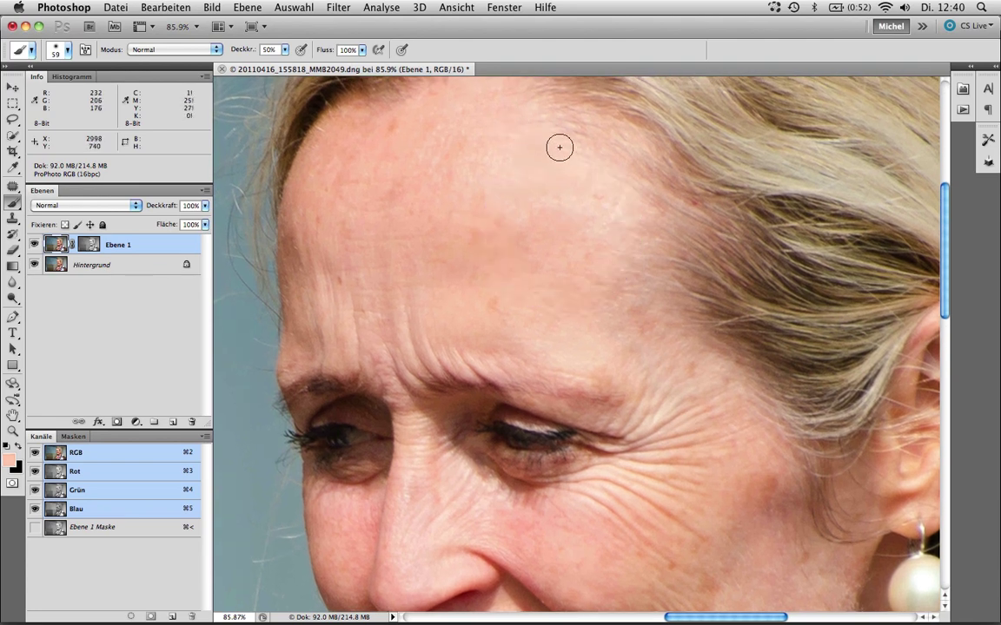
pyautogui.click(34, 245)
pyautogui.click(33, 245)
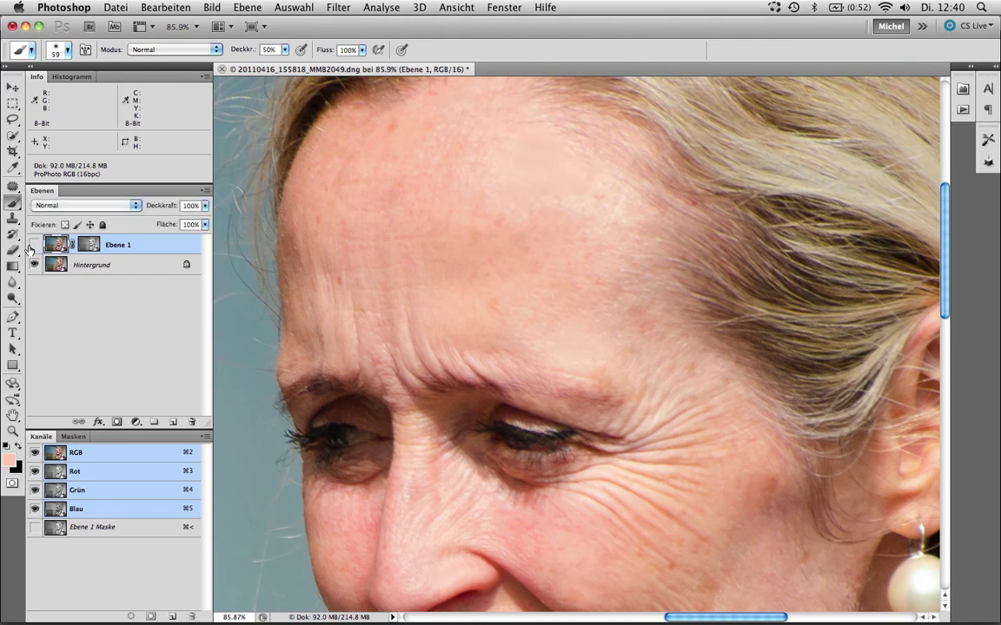
pyautogui.click(33, 245)
pyautogui.click(33, 245)
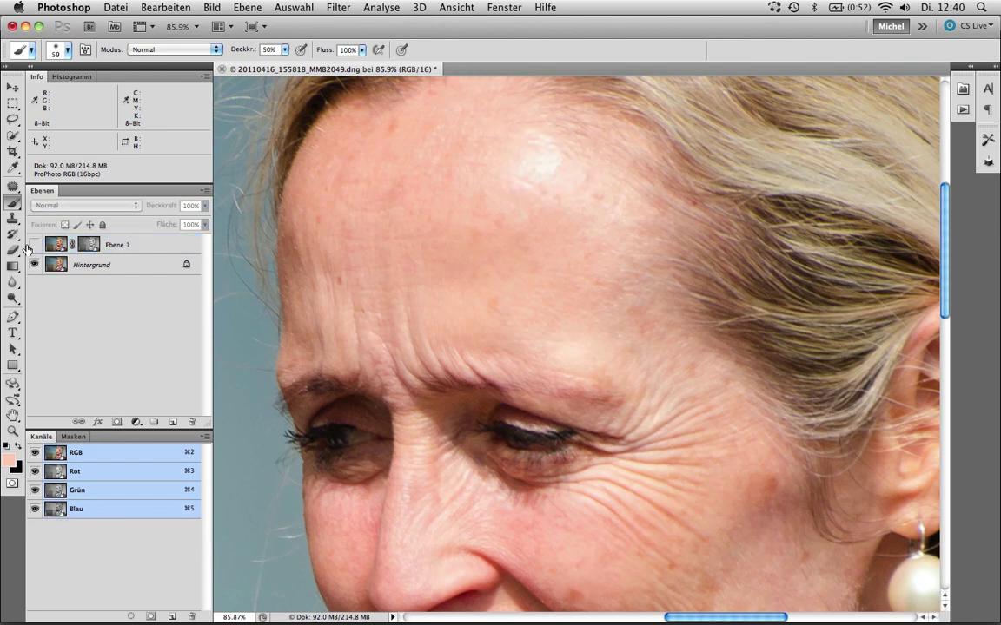
pyautogui.click(34, 246)
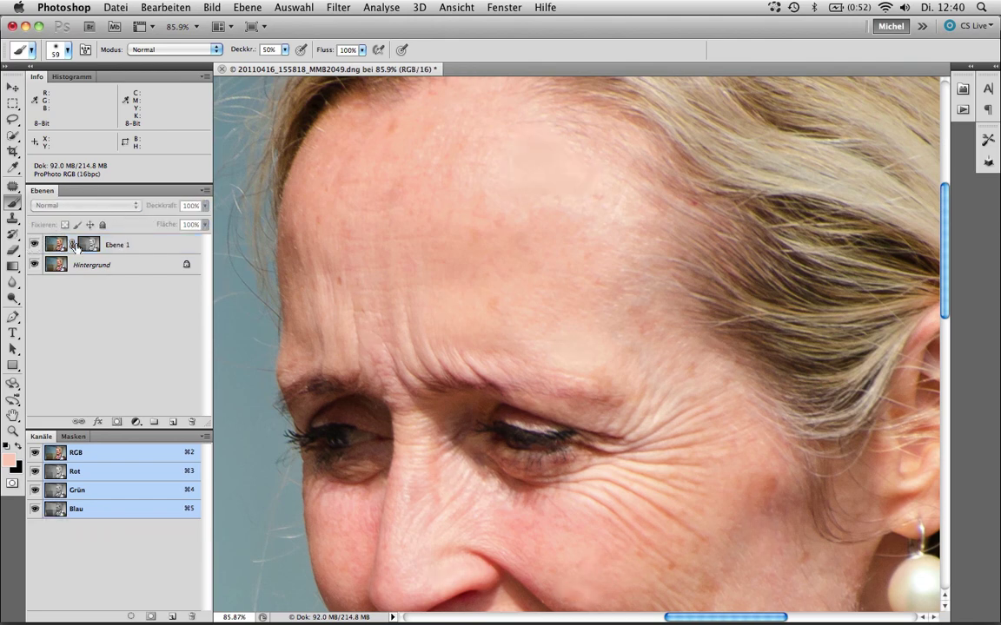
# - Set Ebene 1 to 100% opacity and target its layer mask
pyautogui.click(74, 246)
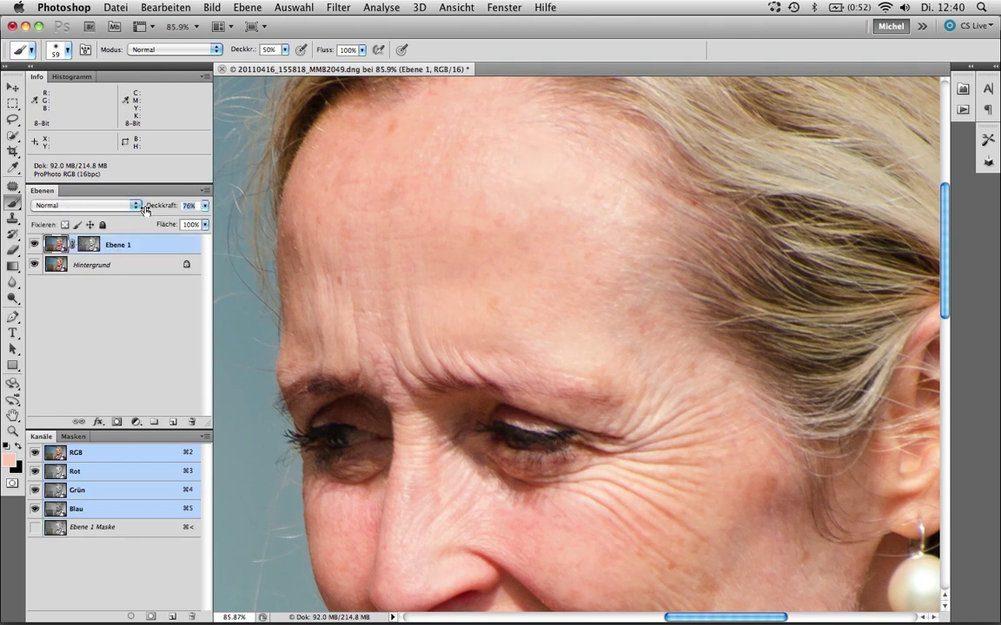
pyautogui.write('100')
pyautogui.press('Return')
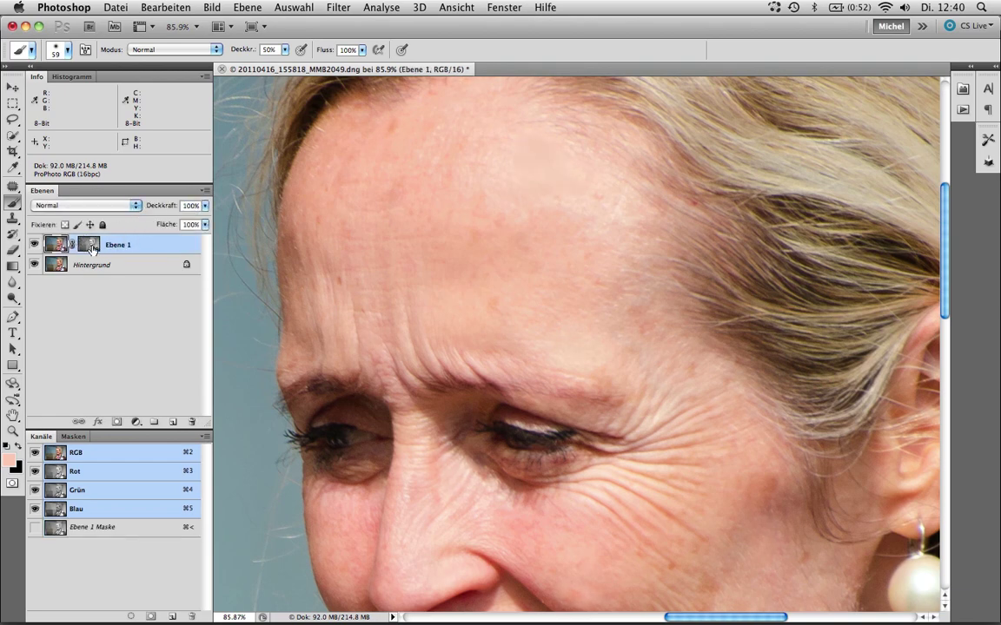
pyautogui.click(91, 246)
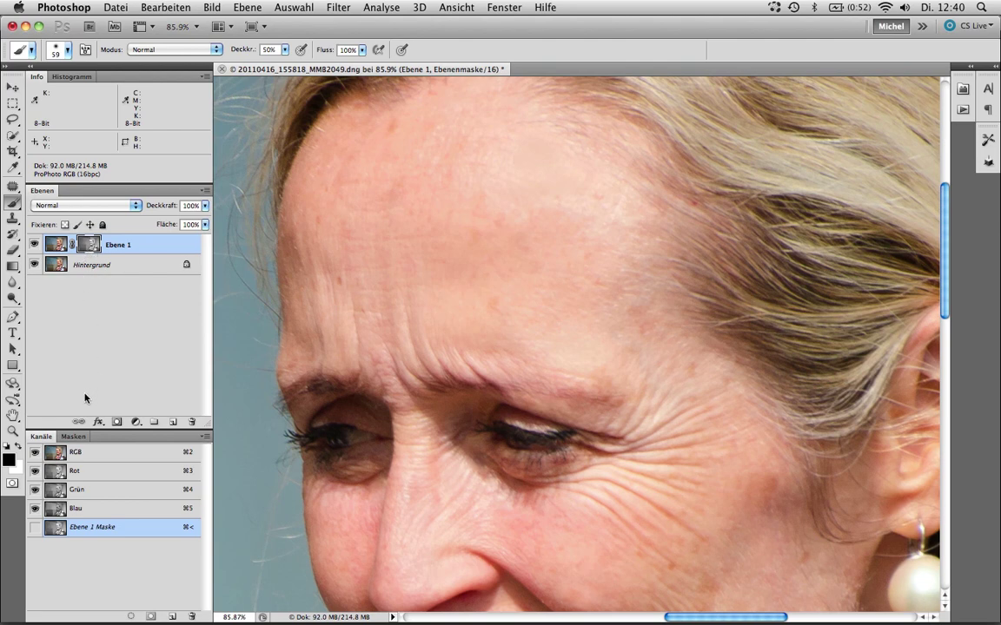
# - Test a lower Ebene 1 mask density in the Masks panel, restore 100%, and fit the portrait on screen
pyautogui.click(79, 436)
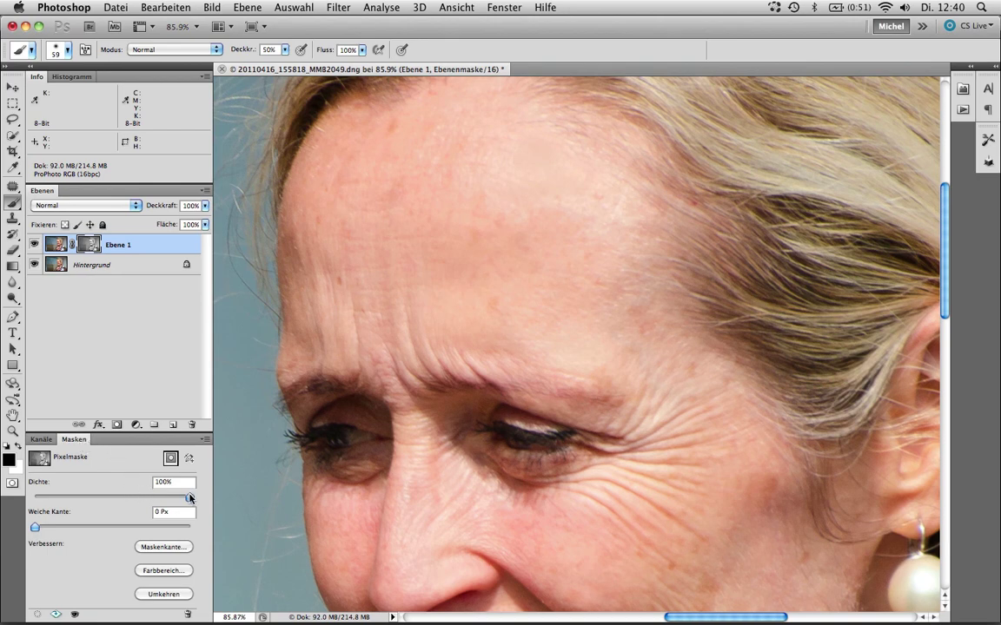
pyautogui.moveTo(189, 498); pyautogui.dragTo(135, 496)
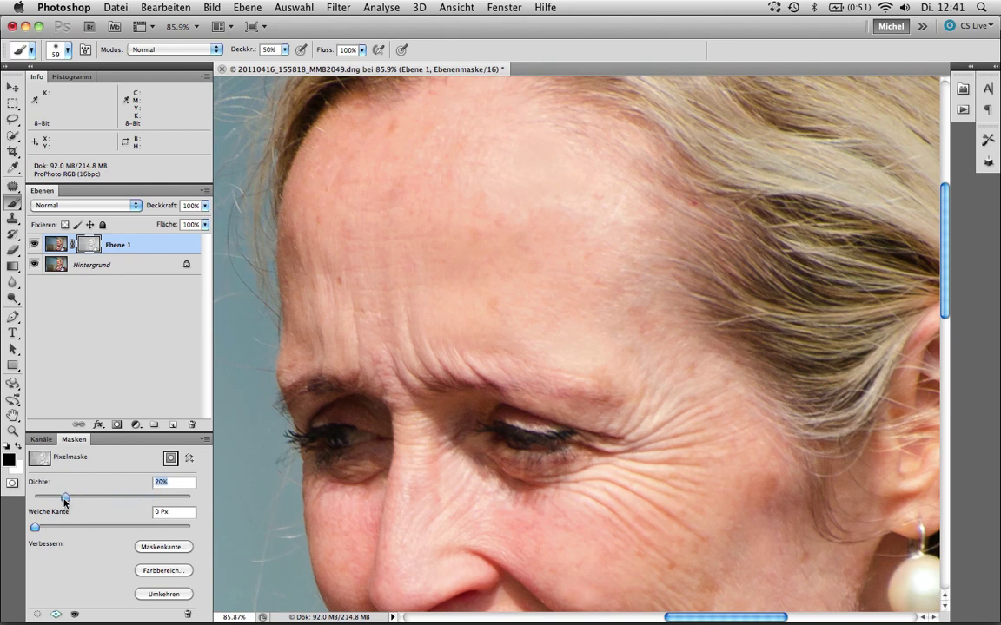
pyautogui.moveTo(66, 500); pyautogui.dragTo(190, 498)
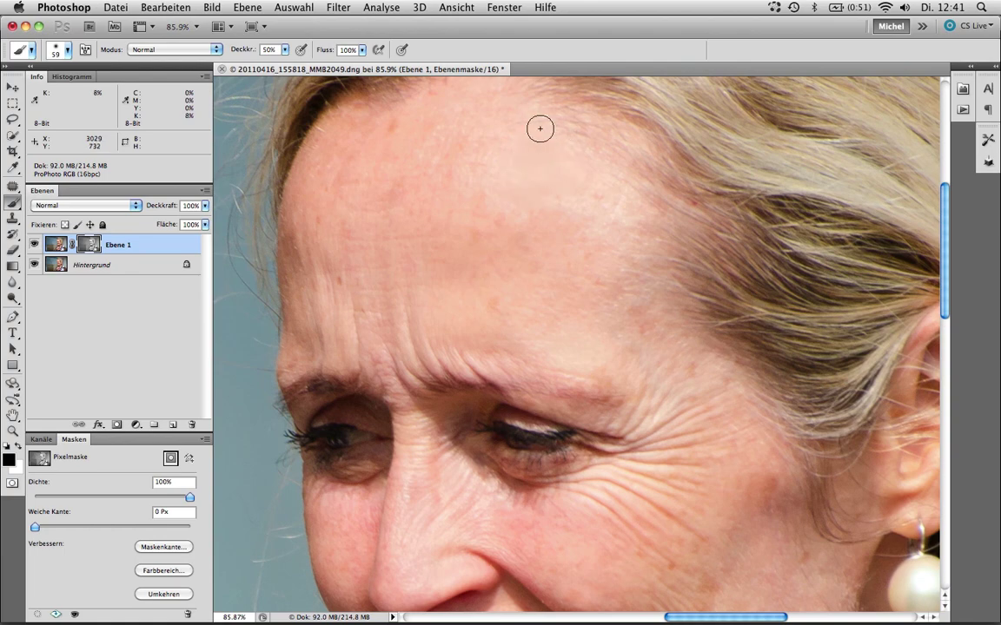
pyautogui.hotkey('ctrl', '0')
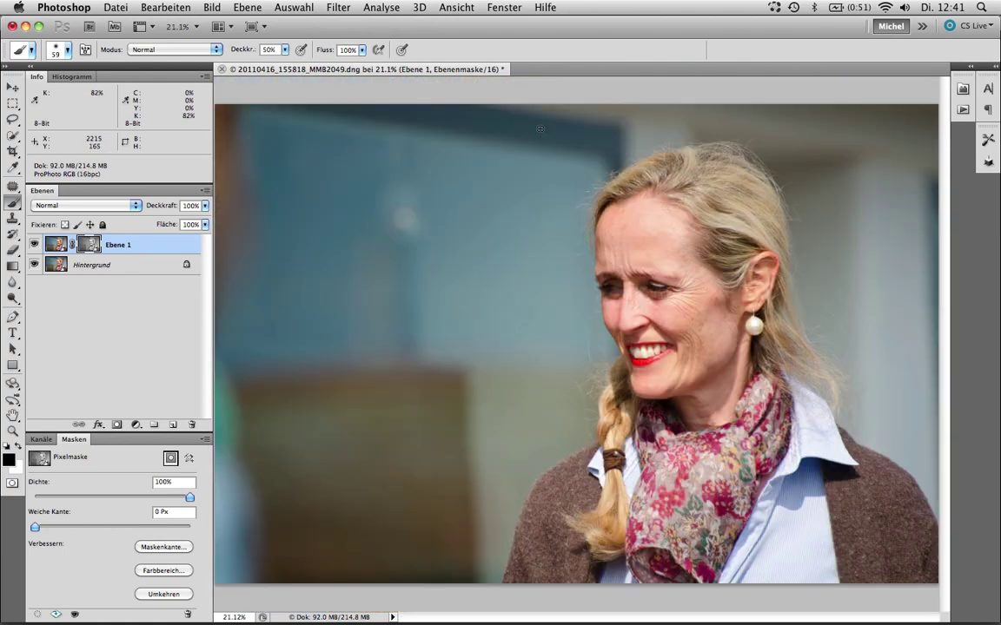